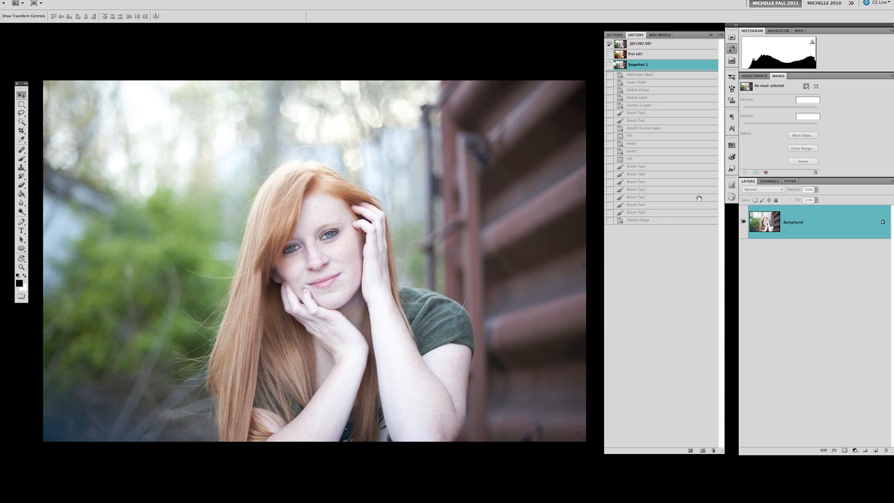
Step: Play the Cinnamon tone action from the Botanical Blends set on the portrait
click(615, 35)
scroll(656, 271, down, 1)
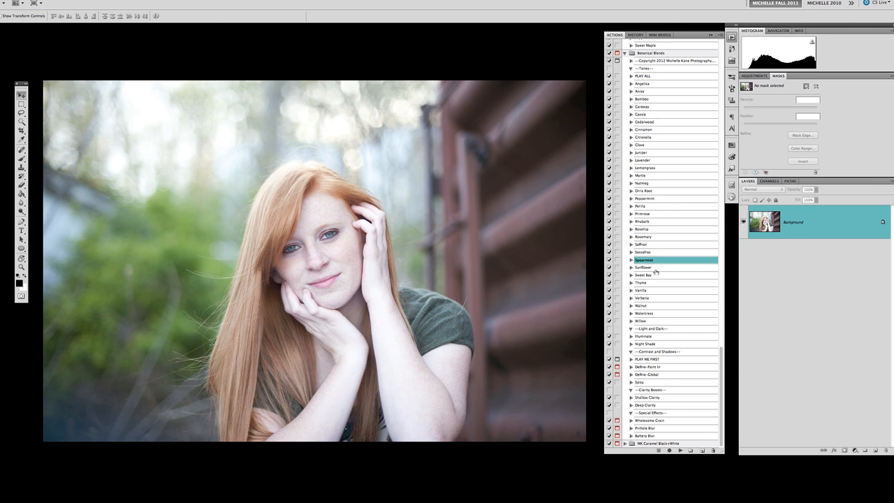
scroll(655, 272, up, 1)
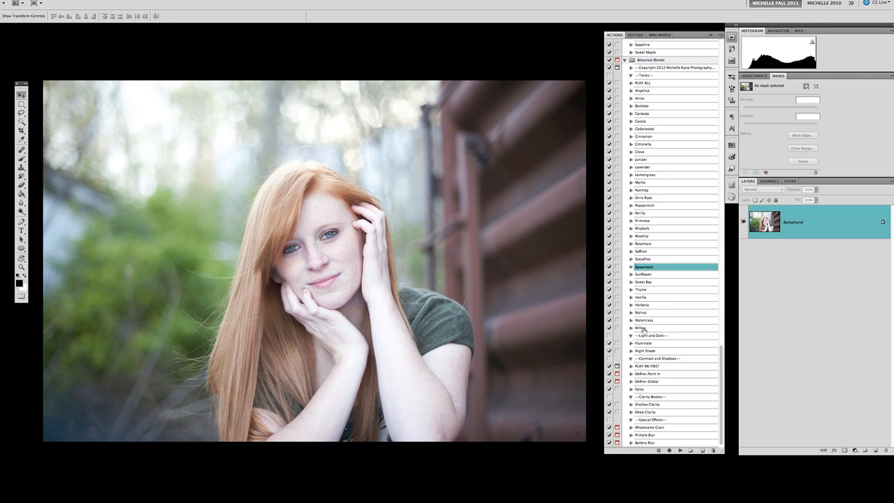
click(651, 139)
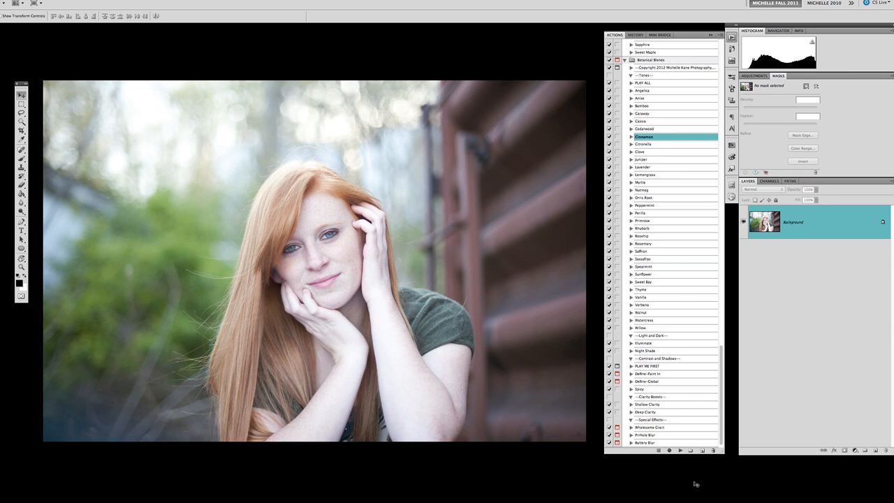
click(681, 452)
click(680, 451)
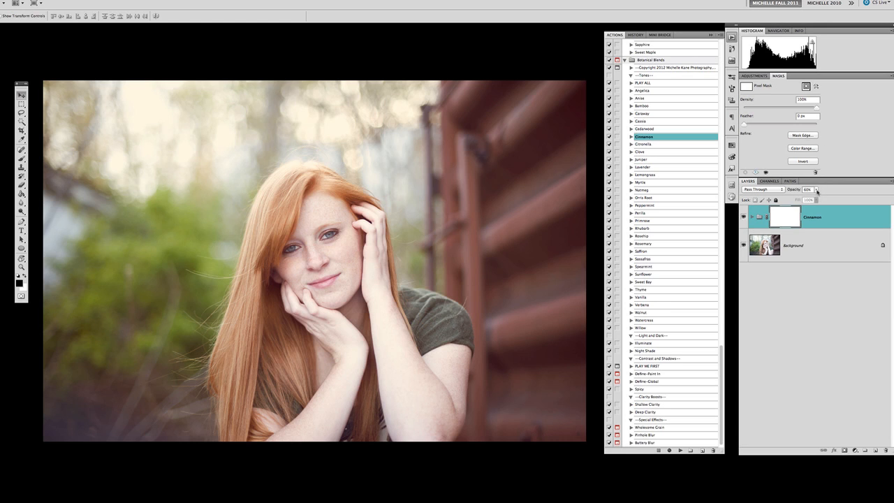
Step: Set the Cinnamon group's opacity to 70% and compare the photo with and without the group
click(817, 190)
drag(818, 199, 820, 199)
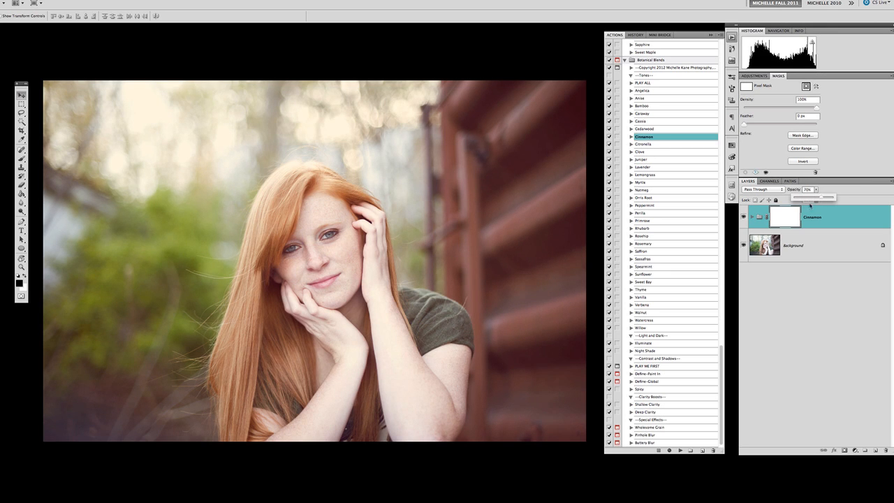
click(742, 217)
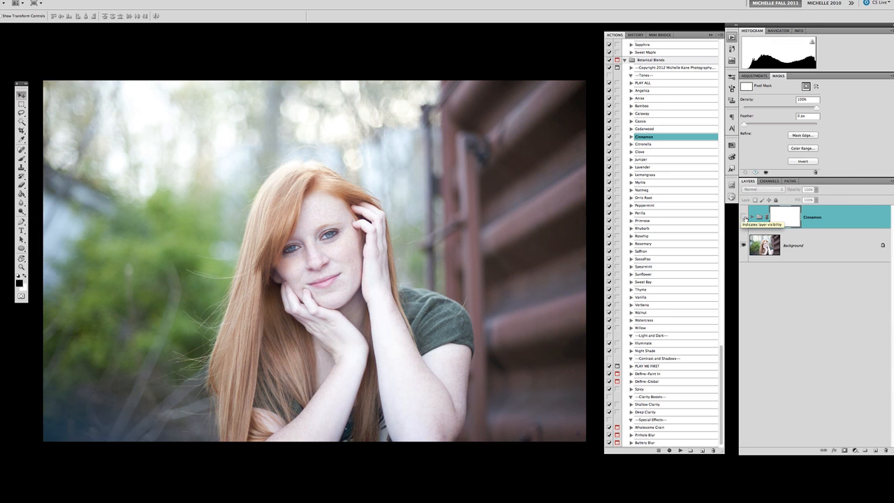
click(744, 218)
click(743, 218)
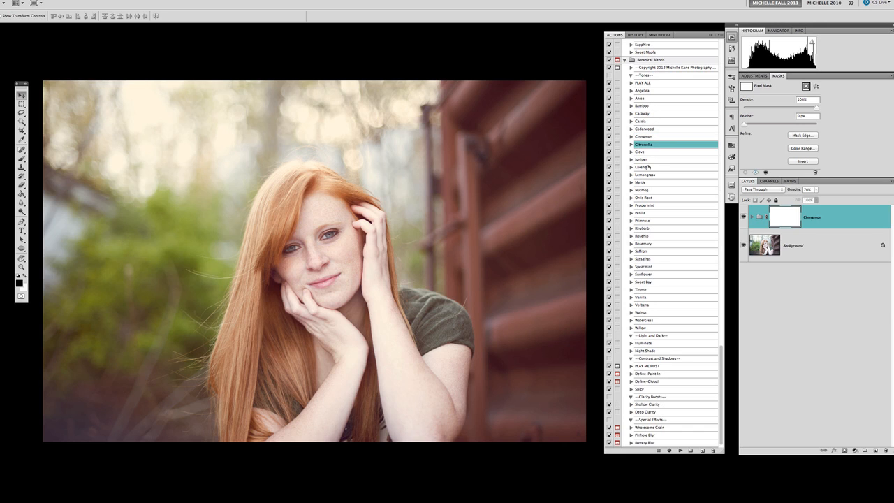
Step: Play the Citronella tone action and toggle its group's visibility to compare the effect
click(680, 451)
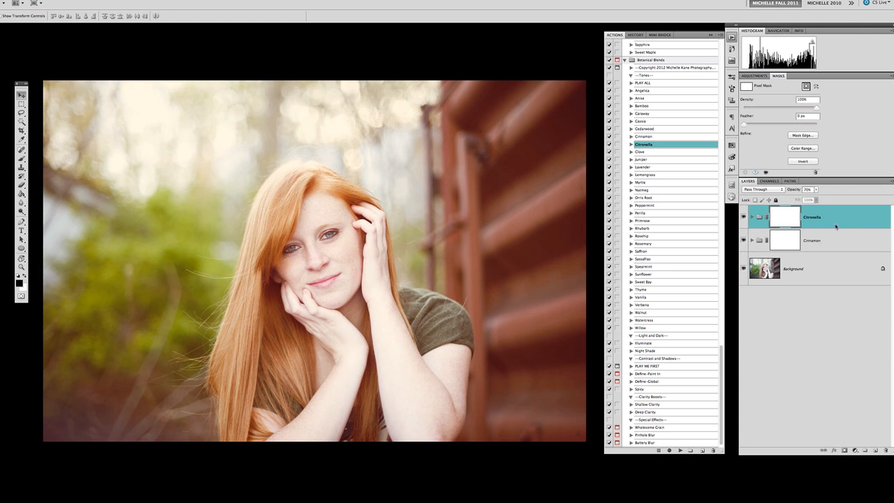
click(744, 217)
click(744, 217)
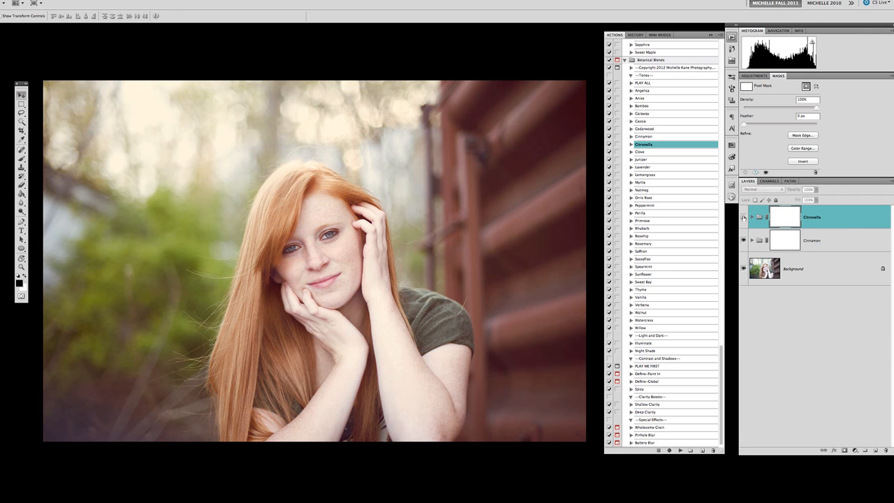
click(743, 218)
click(743, 217)
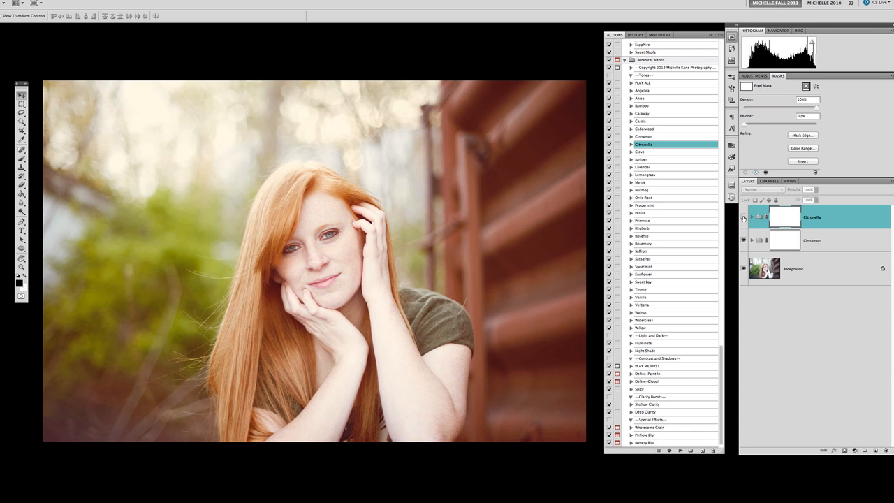
click(744, 217)
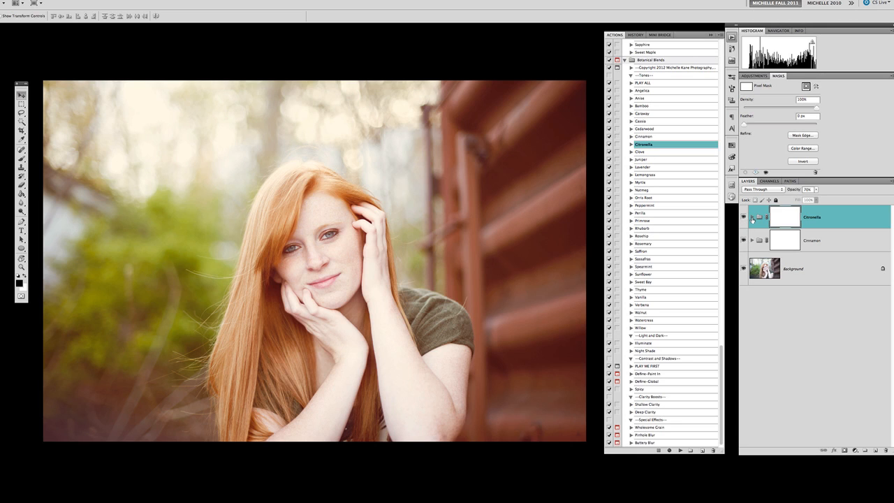
Step: Hide the Brighten Citronella layer inside the Citronella group and collapse the group again
click(753, 218)
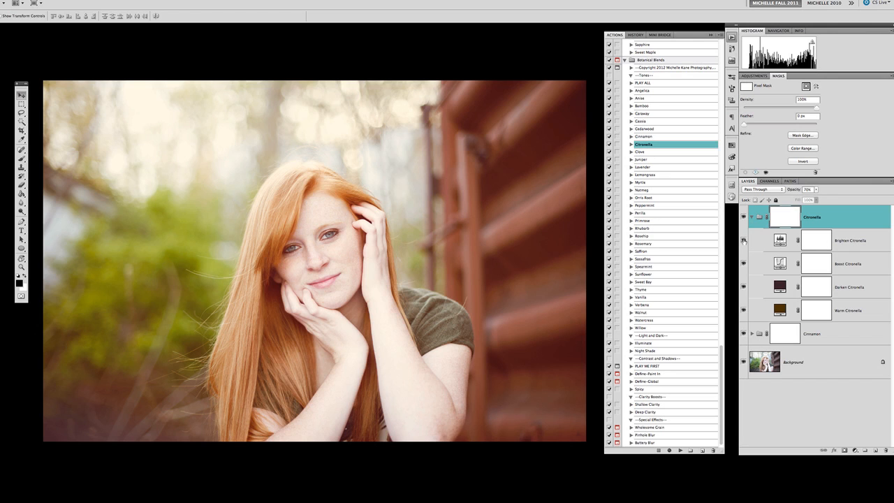
click(744, 241)
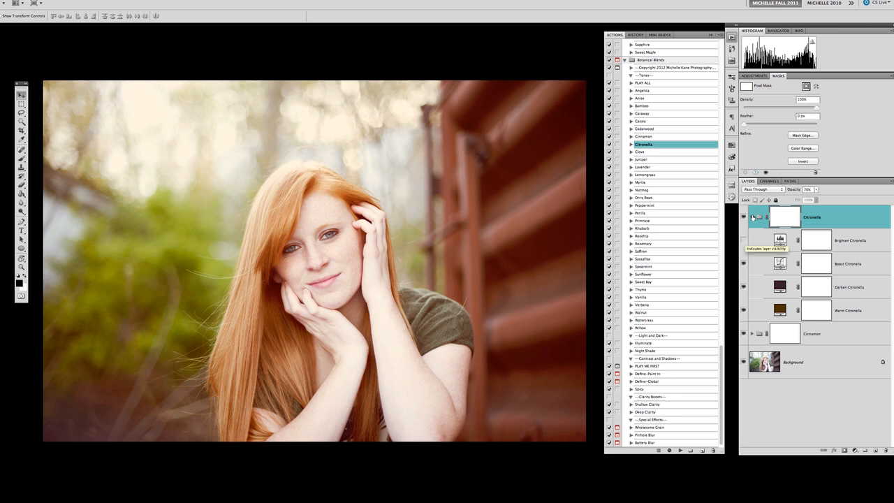
click(752, 217)
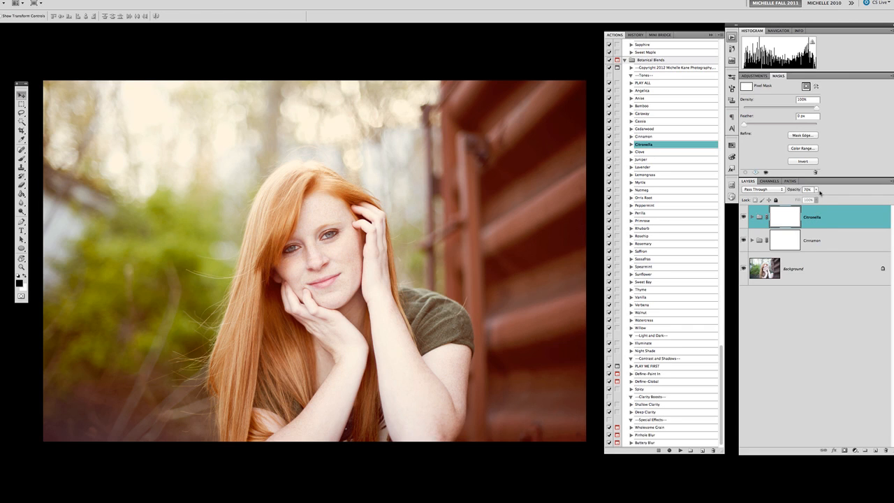
Step: Lower the Citronella group's opacity to about 35% and compare the toned result with the original Background layer
click(818, 191)
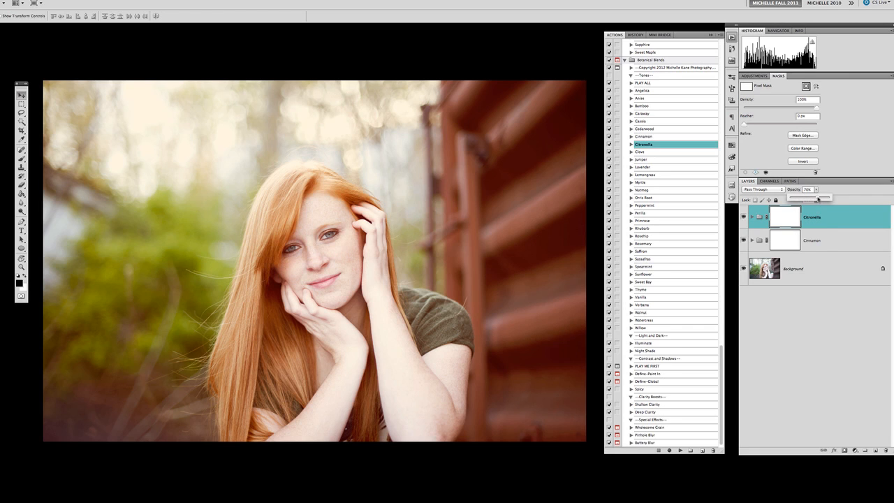
drag(818, 199, 806, 200)
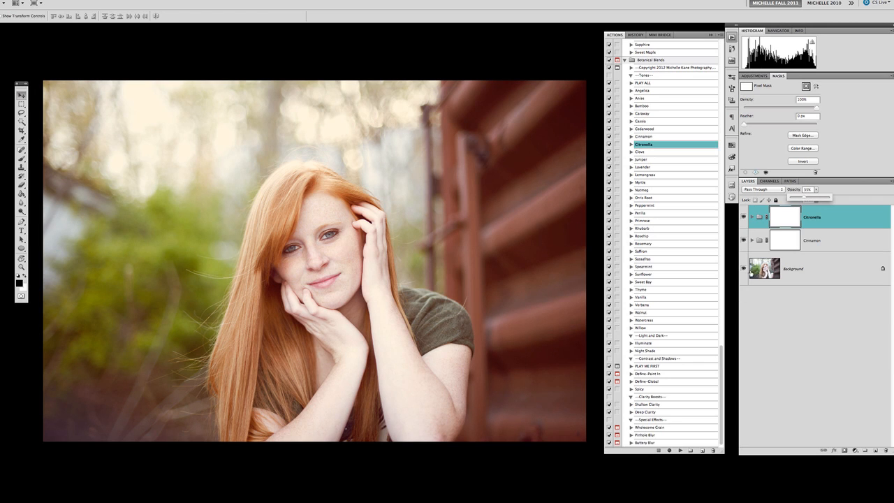
alt+click(745, 269)
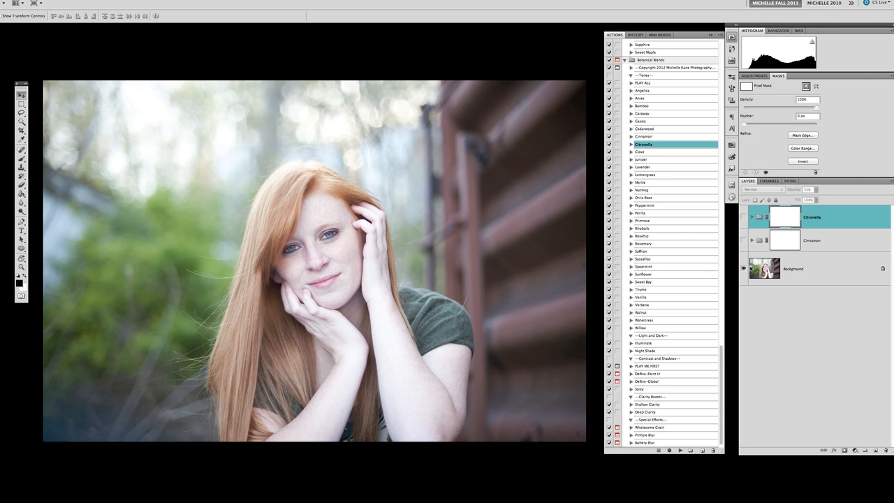
alt+click(743, 270)
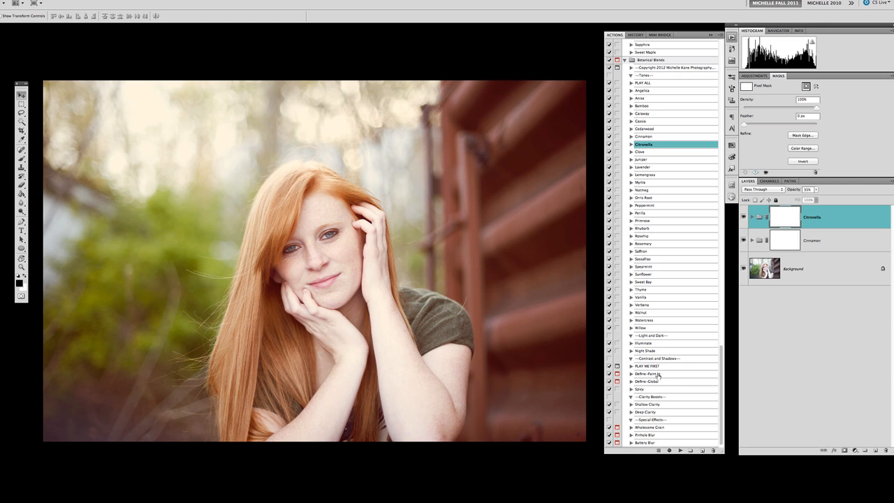
Step: Play the Define-Global contrast action through its message and lower the resulting group's opacity to about 45%
click(651, 382)
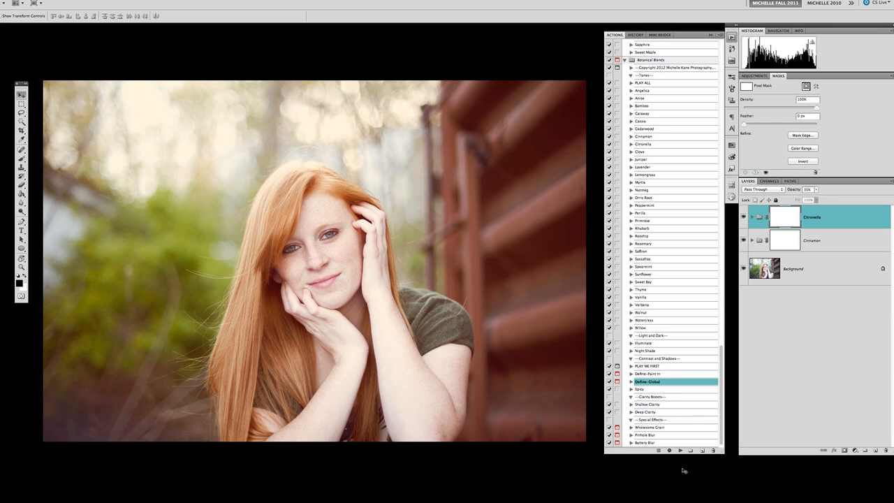
click(677, 451)
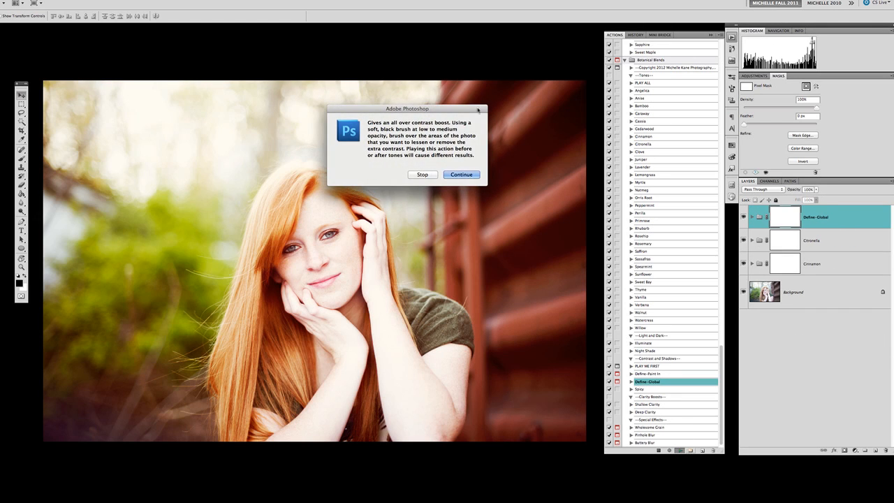
click(467, 175)
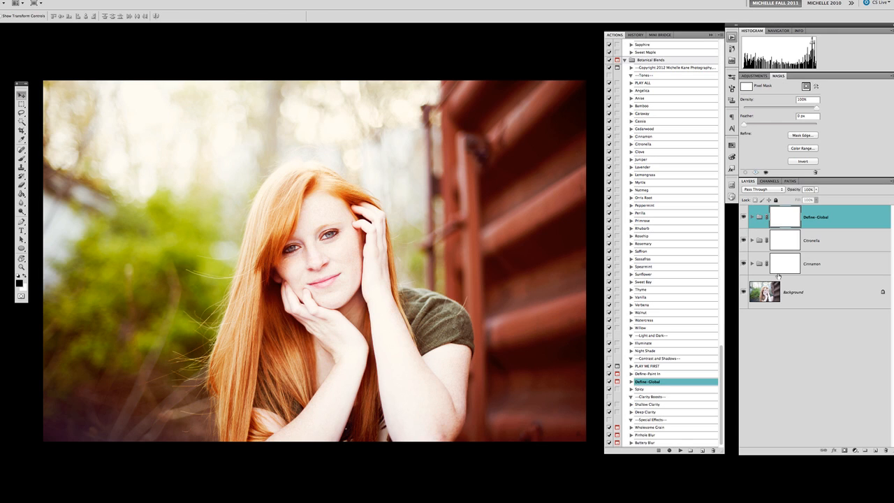
click(816, 190)
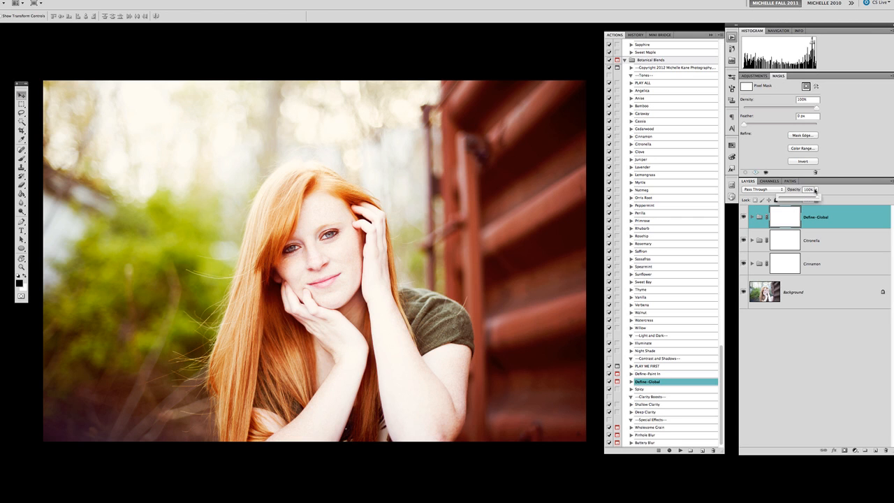
drag(815, 190, 797, 198)
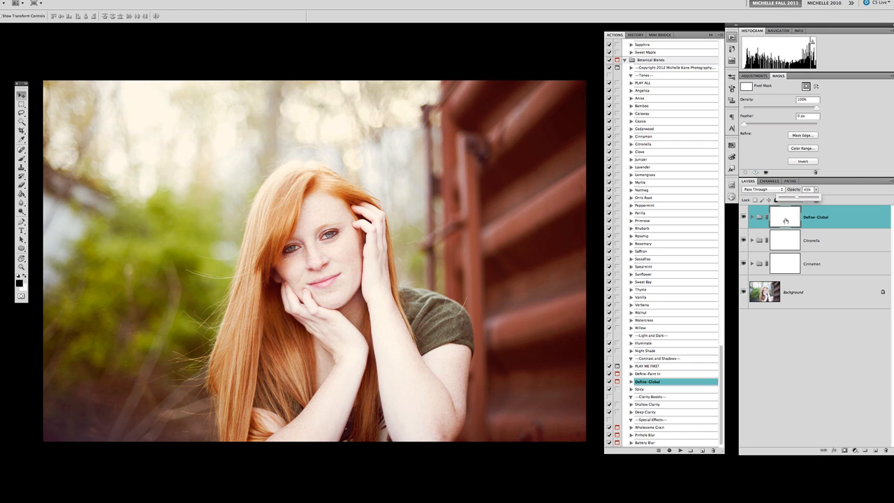
Step: Turn on the Define Darken Global layer inside the Define-Global group, compare its effect, and collapse the group
click(753, 217)
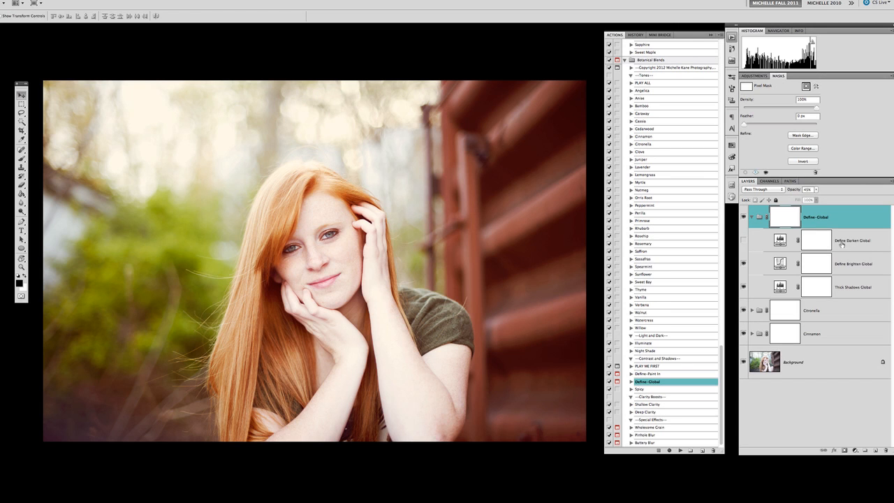
click(744, 240)
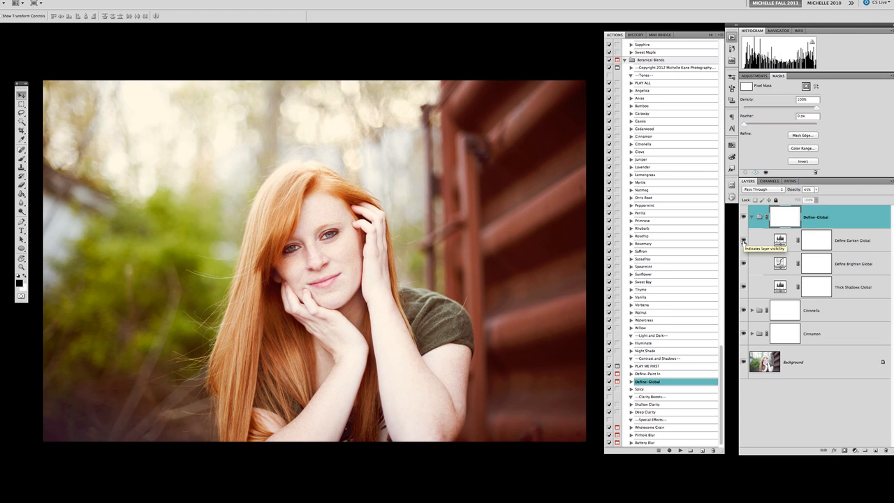
click(743, 241)
click(743, 241)
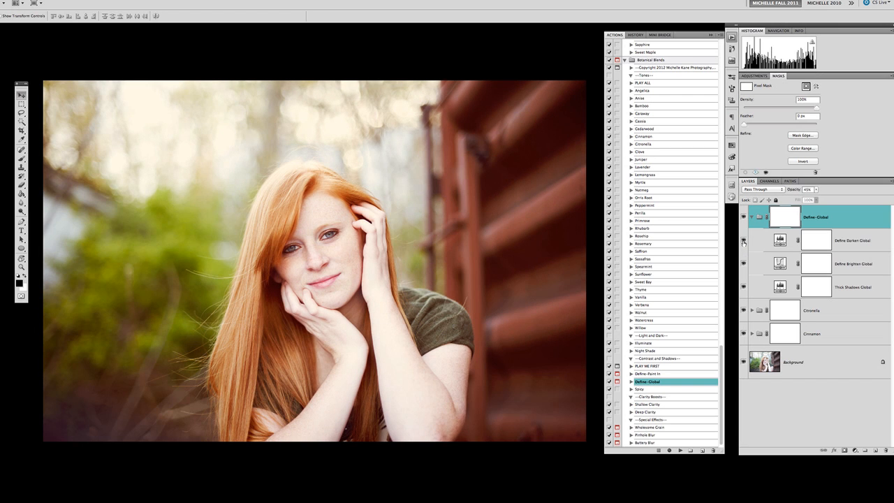
click(752, 218)
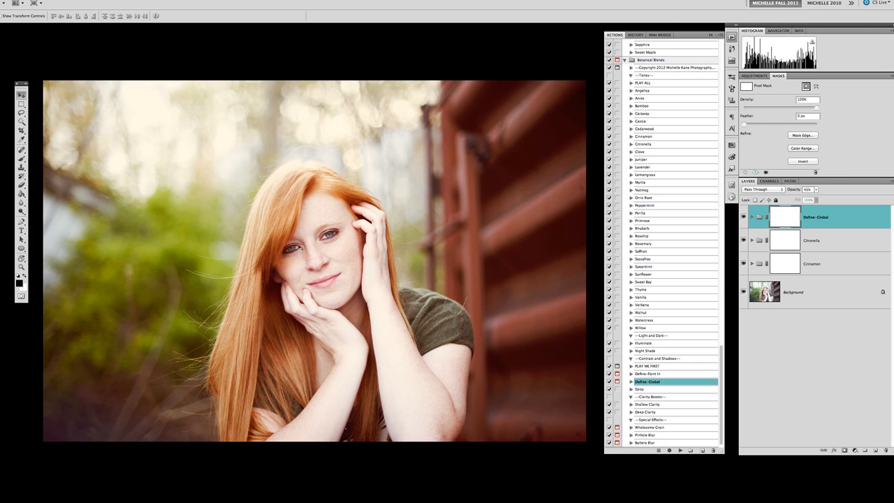
Step: Compare the photo with and without the Define-Global group
click(743, 218)
click(743, 218)
click(743, 217)
click(744, 217)
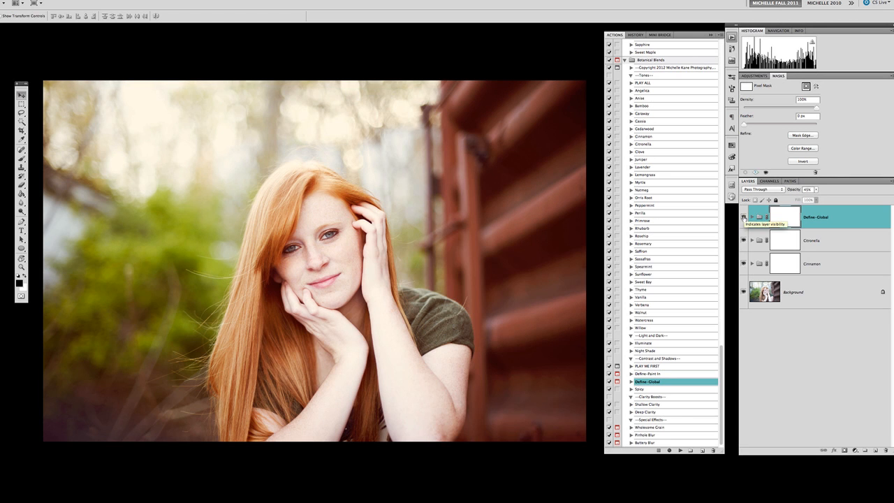
Step: Paint the Define-Global mask over the subject's eyes with a small black brush at 20% opacity, touching up with white
key(super+plus)
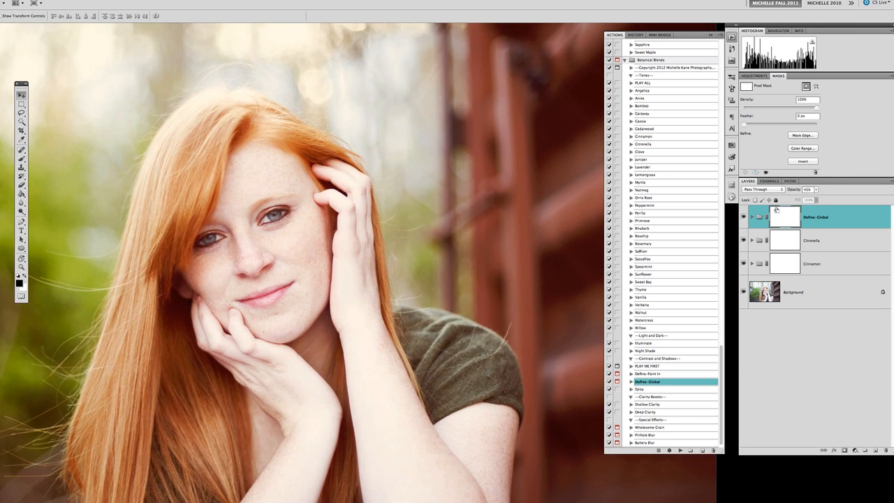
key(super+plus)
drag(279, 222, 409, 218)
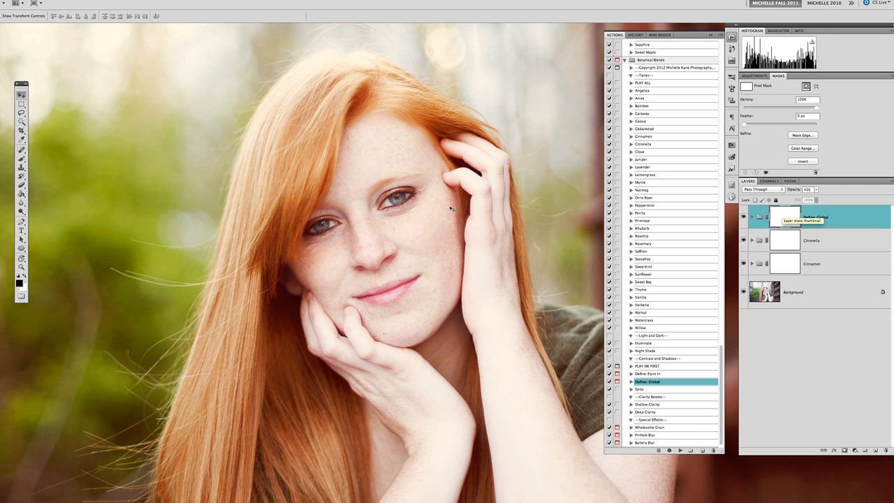
key(b)
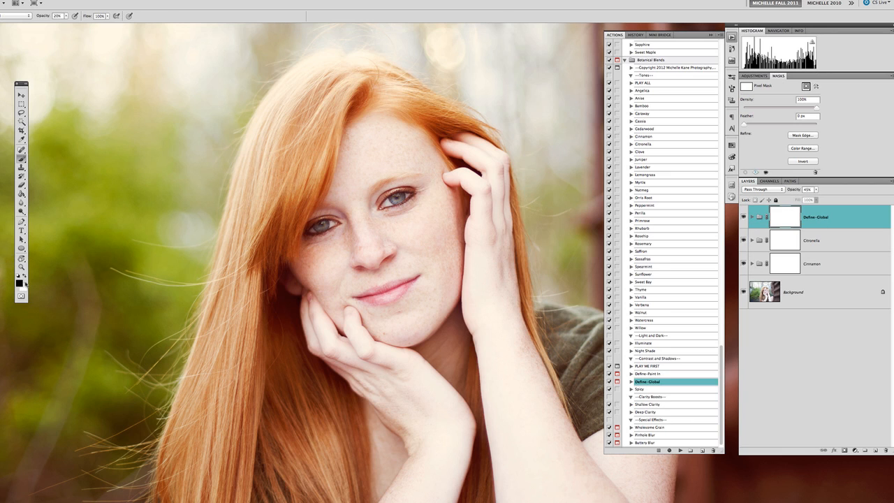
key([)
mouse_move(313, 229)
mouse_down()
mouse_move(349, 214)
mouse_move(316, 225)
mouse_up()
key(x)
drag(320, 225, 321, 227)
key(ctrl+minus)
key(ctrl+minus)
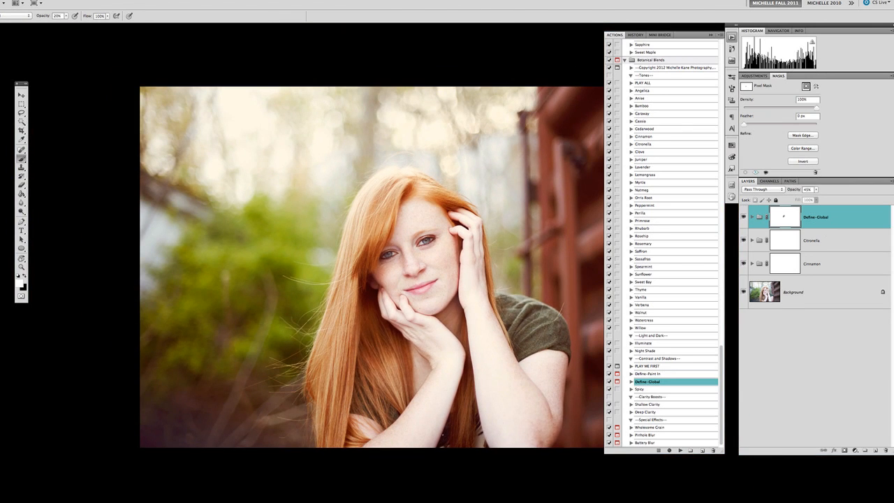
drag(469, 293, 375, 289)
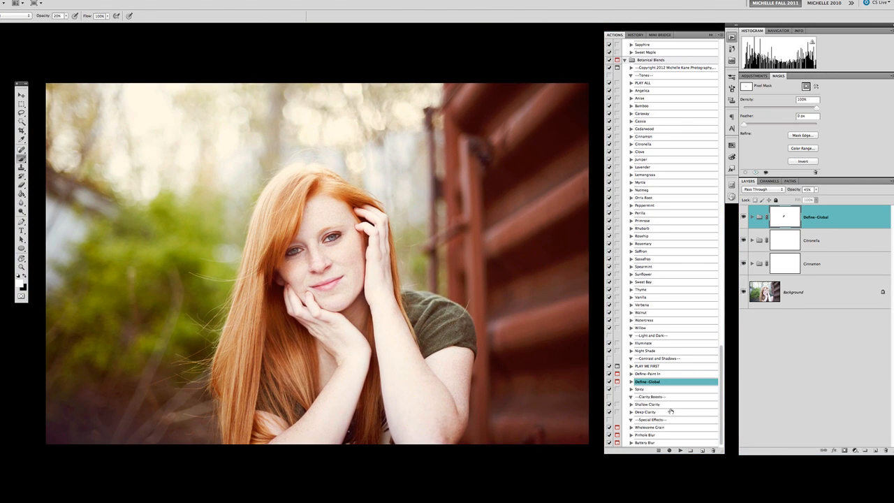
Step: Play the Buttery Blur special-effects action through its message to add its layer group
click(654, 445)
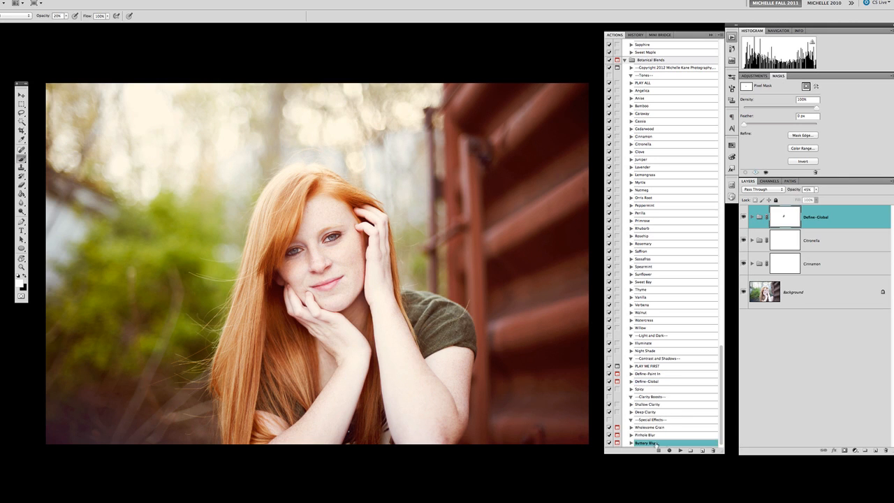
click(681, 452)
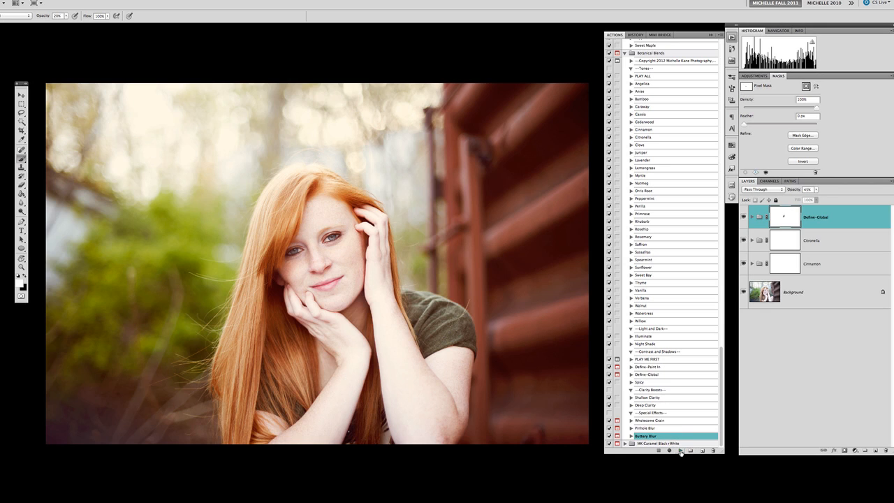
click(681, 452)
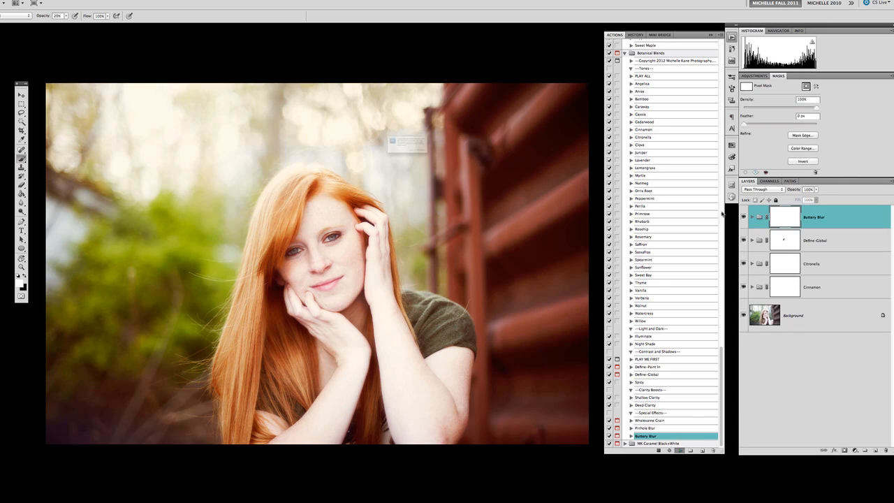
click(460, 171)
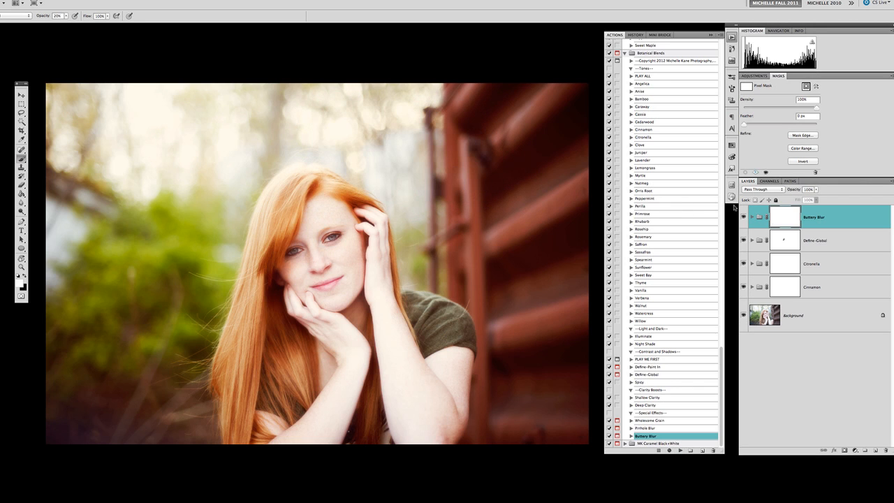
Step: Compare the photo with and without the Buttery Blur group and examine the blur layers inside it
click(744, 218)
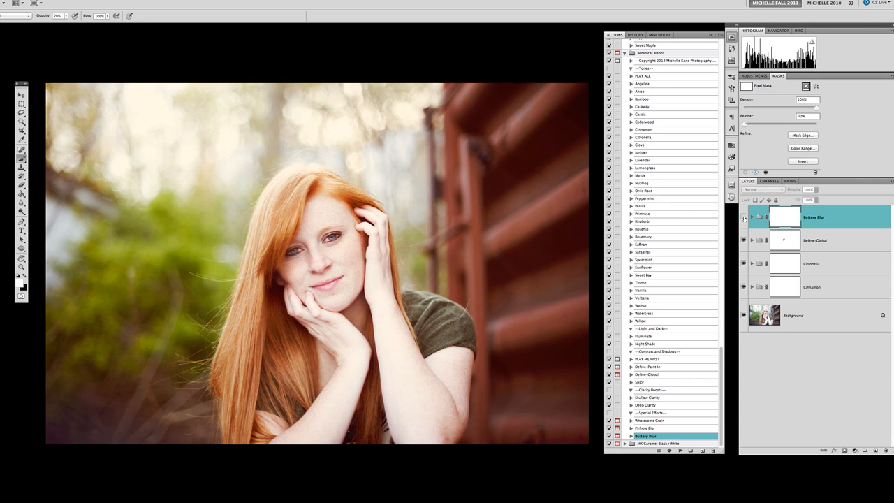
click(744, 218)
click(744, 218)
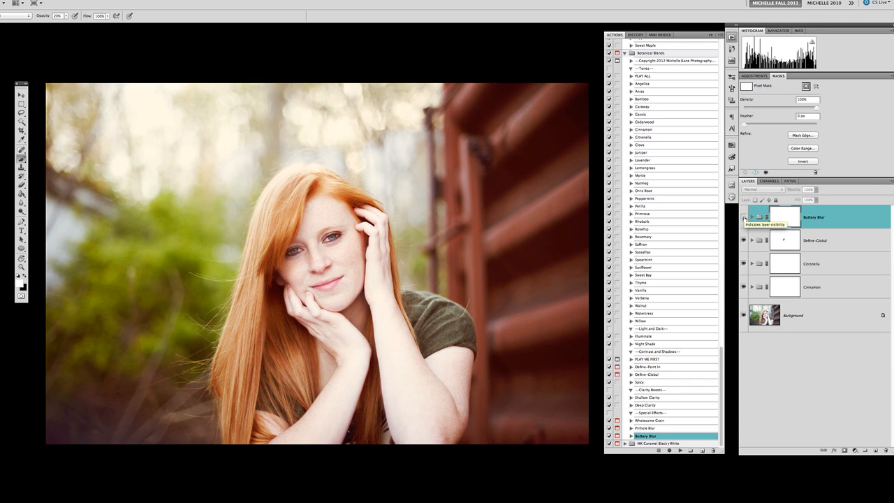
click(744, 217)
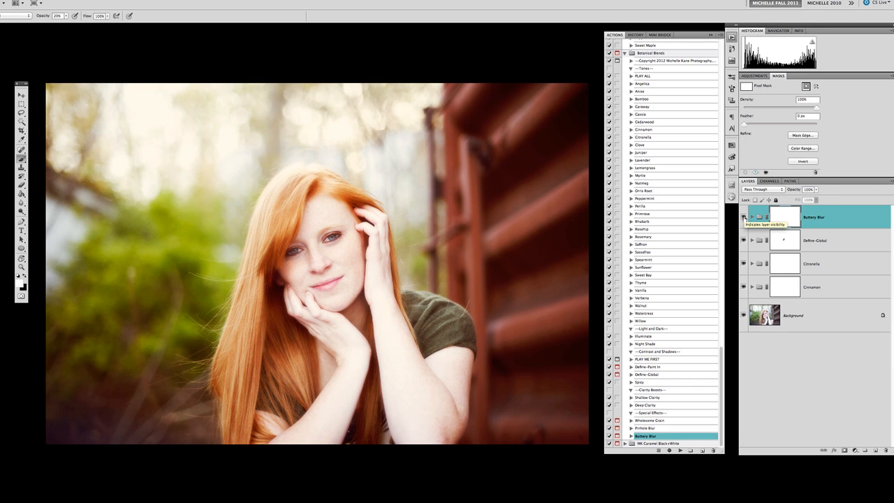
click(744, 217)
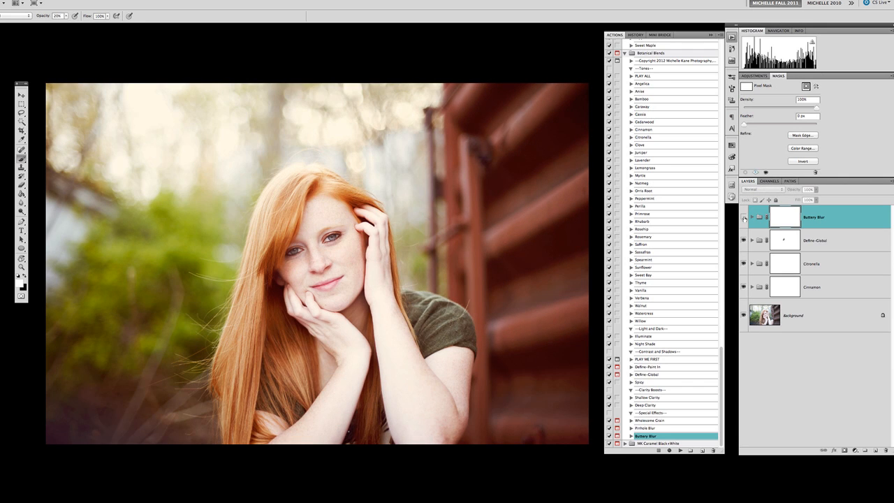
click(744, 217)
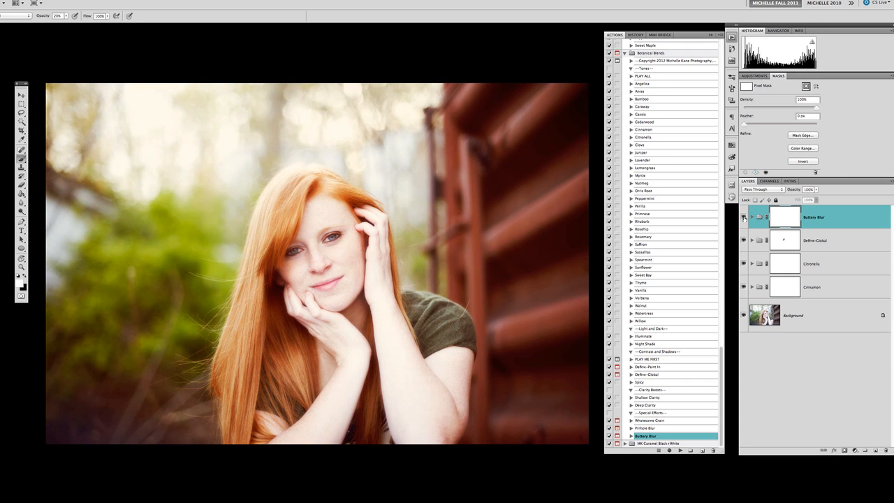
click(744, 218)
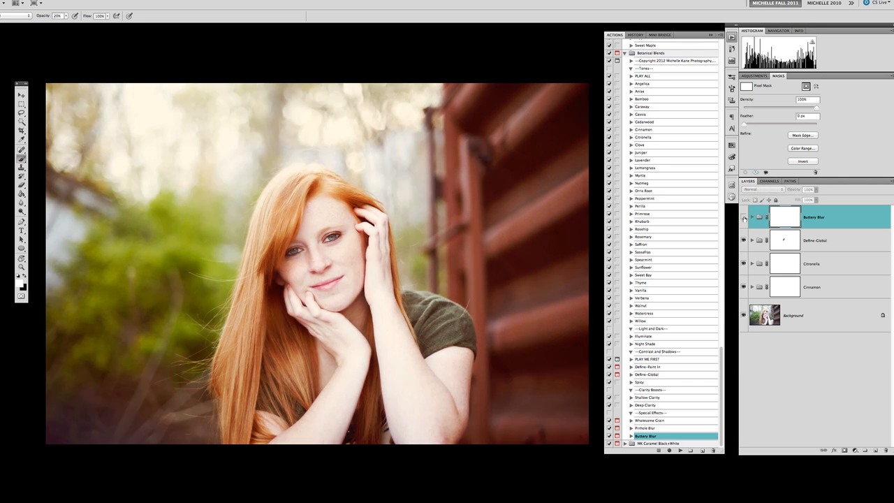
click(744, 217)
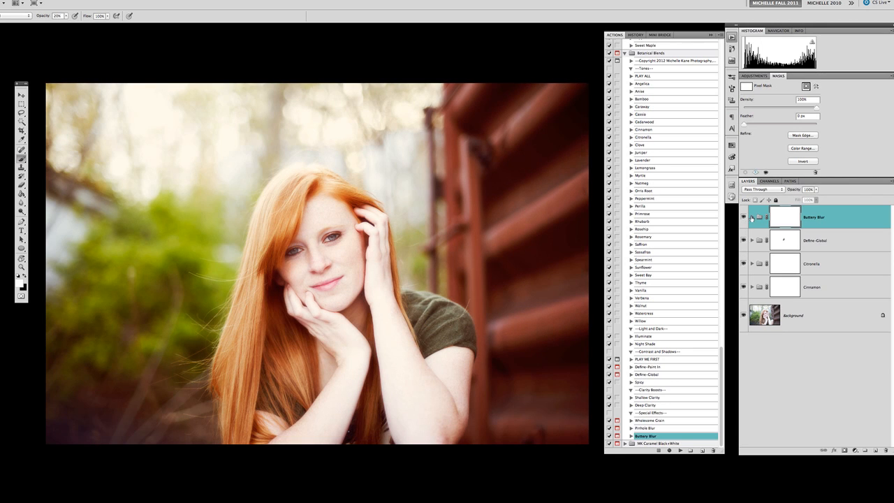
click(751, 217)
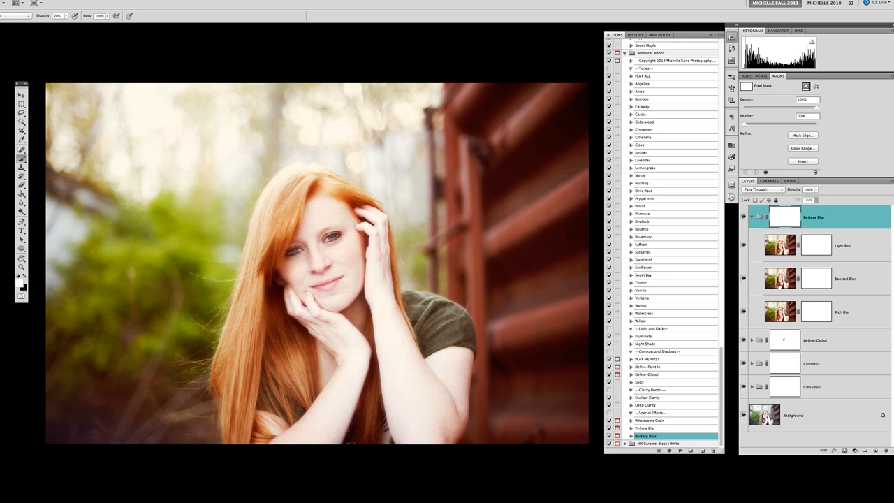
click(752, 218)
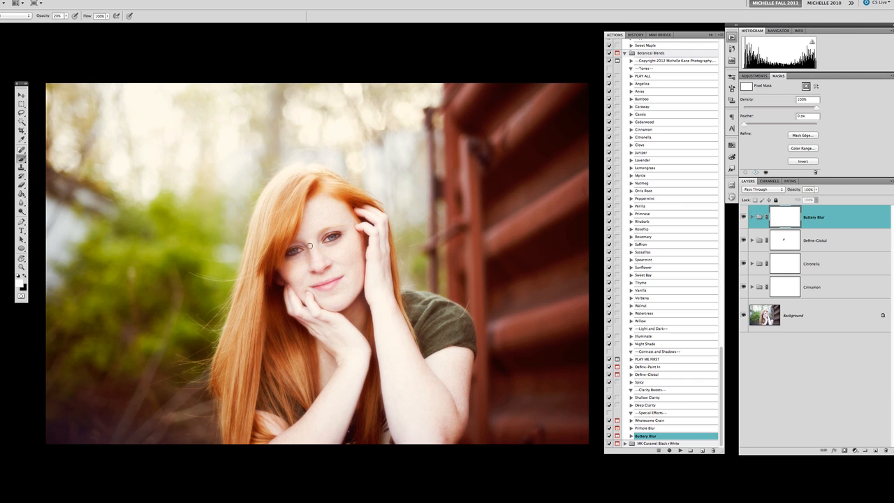
Step: Paint the Buttery Blur mask over the subject's eyes with a small black brush at 20% opacity
key(x)
key(super+plus)
key(super+plus)
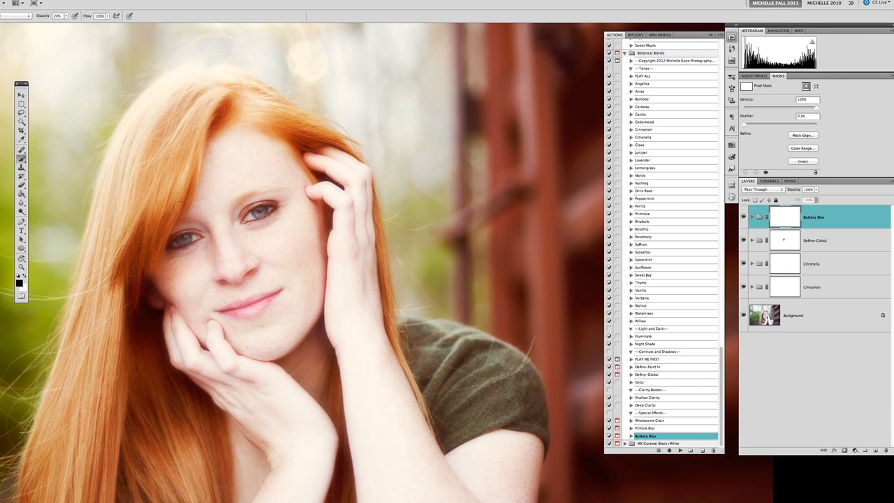
drag(175, 242, 263, 213)
drag(174, 245, 166, 248)
key(bracketright)
key(bracketleft)
key(bracketleft)
drag(250, 219, 264, 214)
Step: Paint the Buttery Blur mask over the lips, raised hand and sleeve with the black brush at 50% opacity
key(5)
drag(209, 299, 262, 306)
drag(300, 142, 362, 169)
mouse_move(419, 409)
mouse_down()
mouse_move(415, 297)
mouse_move(451, 277)
mouse_move(484, 372)
mouse_up()
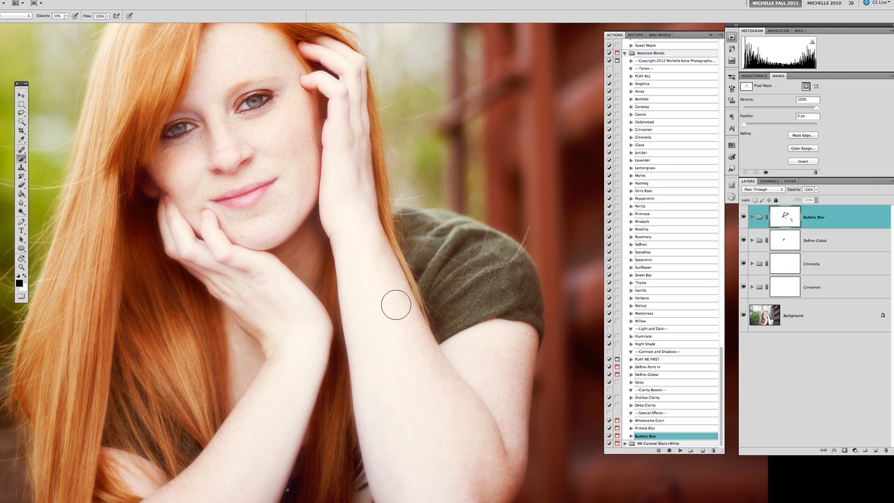
Step: Check the masked Buttery Blur effect on the whole photo by comparing it with the group hidden and shown
key(super+minus)
key(super+minus)
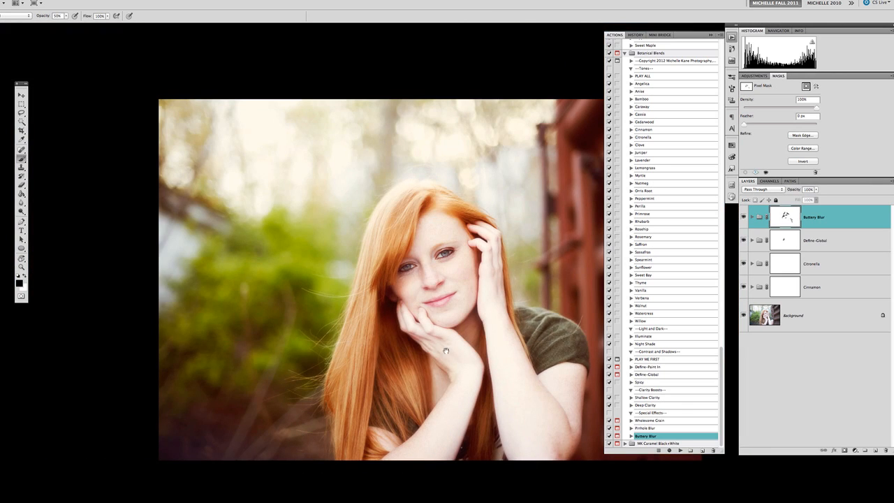
drag(445, 351, 301, 325)
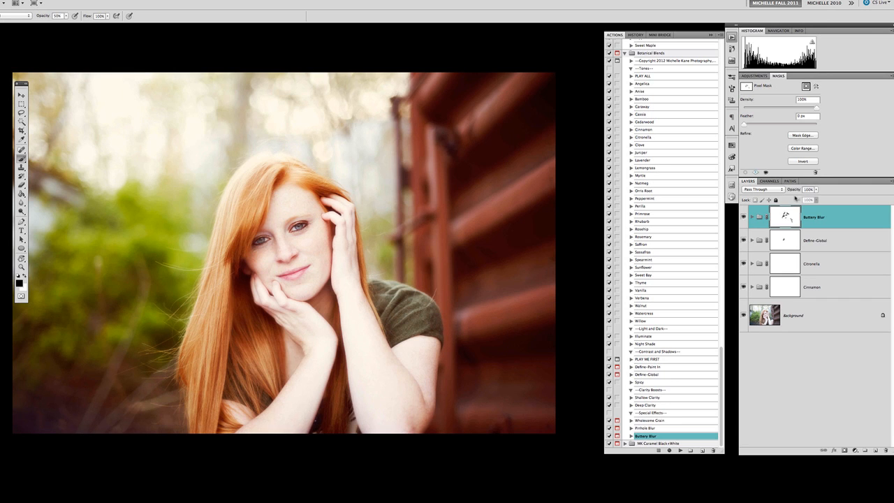
click(744, 218)
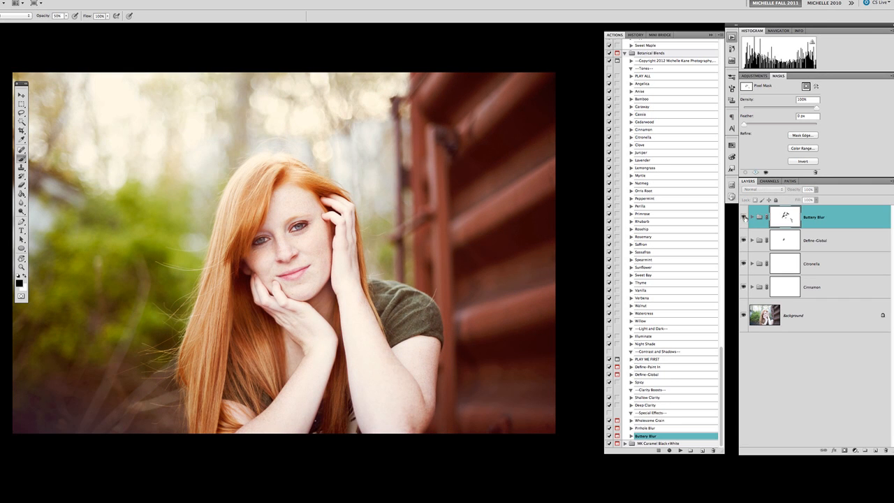
click(744, 217)
click(744, 218)
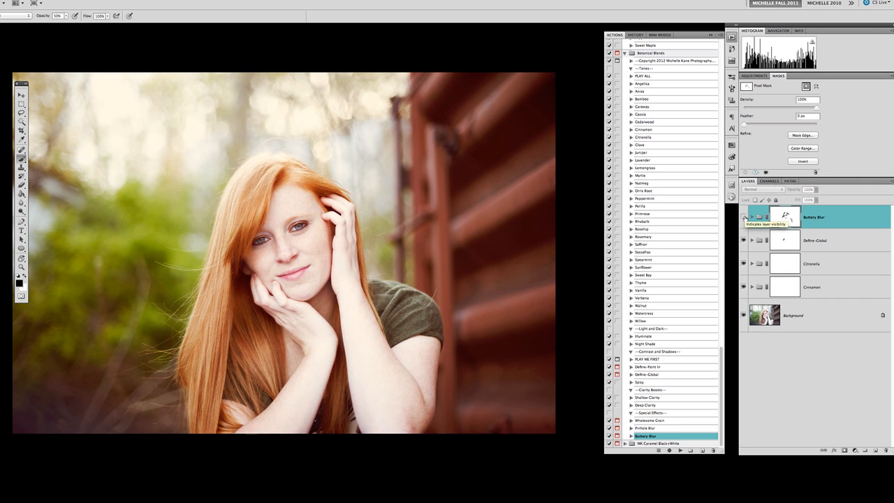
click(744, 217)
click(744, 218)
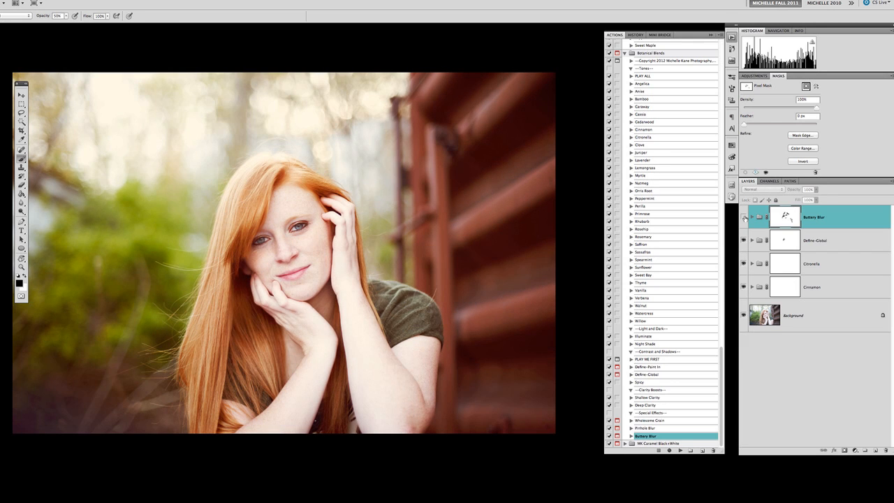
click(744, 217)
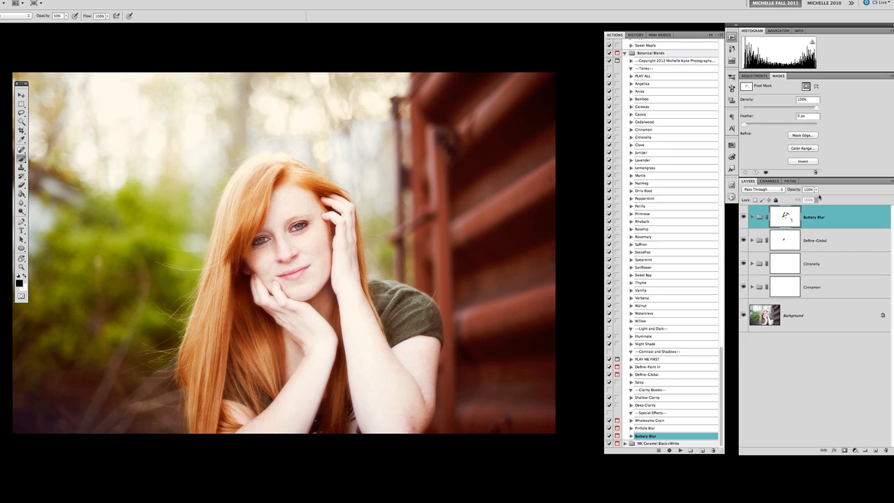
Step: Lower the Buttery Blur group's opacity to 80% and compare the full edit with the original background photo
click(816, 189)
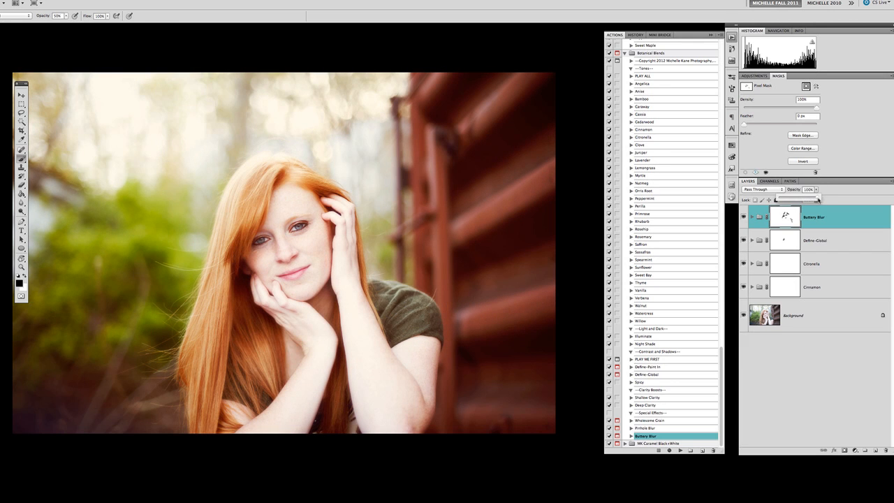
mouse_move(817, 200)
mouse_down()
mouse_move(781, 199)
mouse_move(811, 199)
mouse_up()
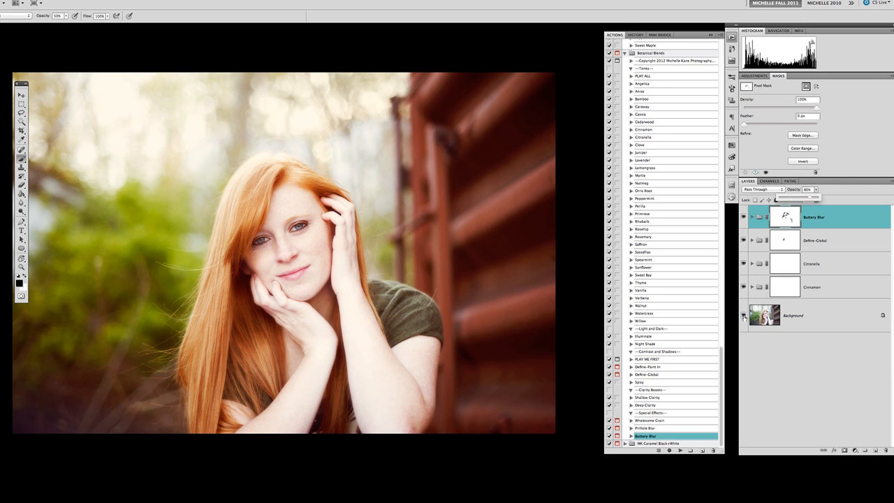
alt+click(744, 316)
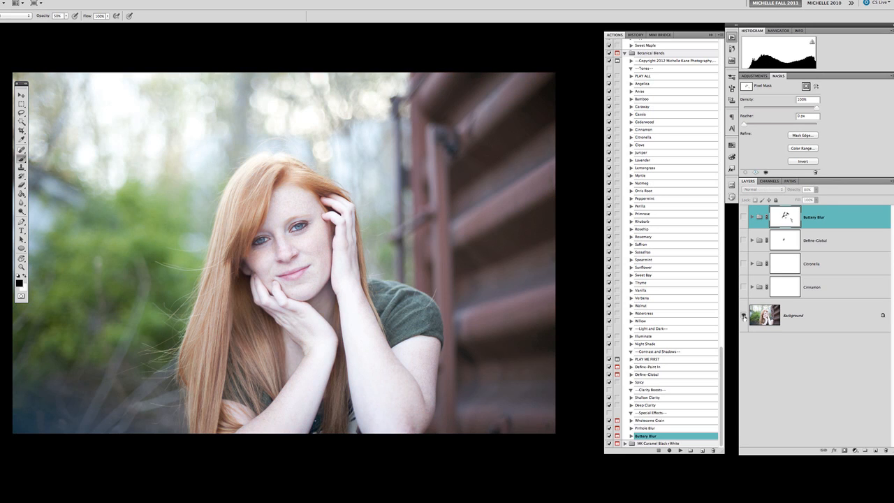
alt+click(744, 317)
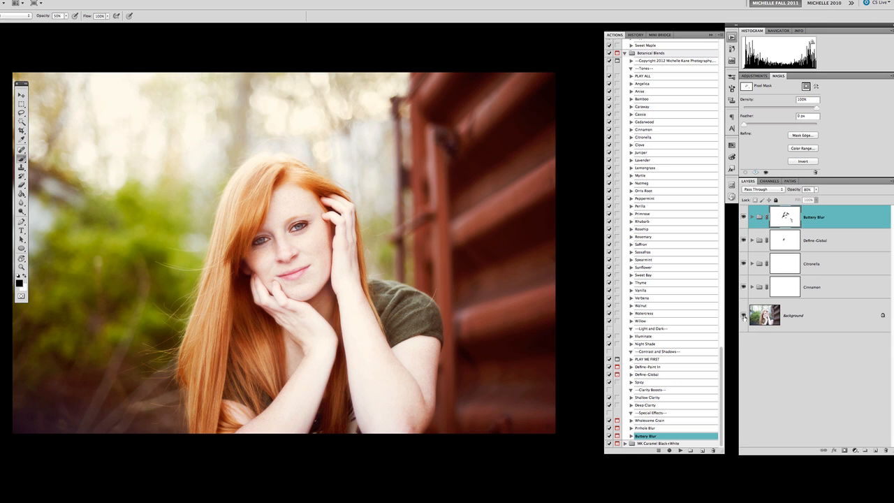
Step: With the subject's face in close-up, play the Glisten (Bright Clarity) action from the Heart & Soul set through its message
key(super+plus)
drag(374, 270, 467, 284)
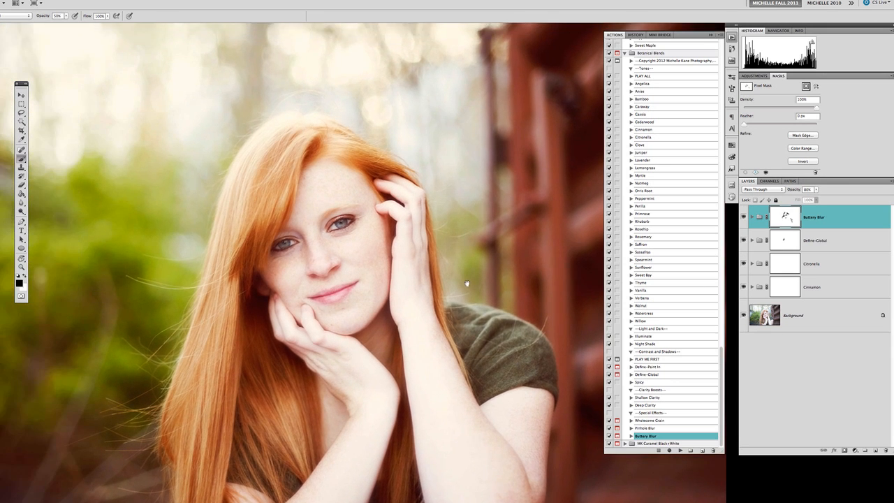
key(super+plus)
key(super+plus)
key(super+plus)
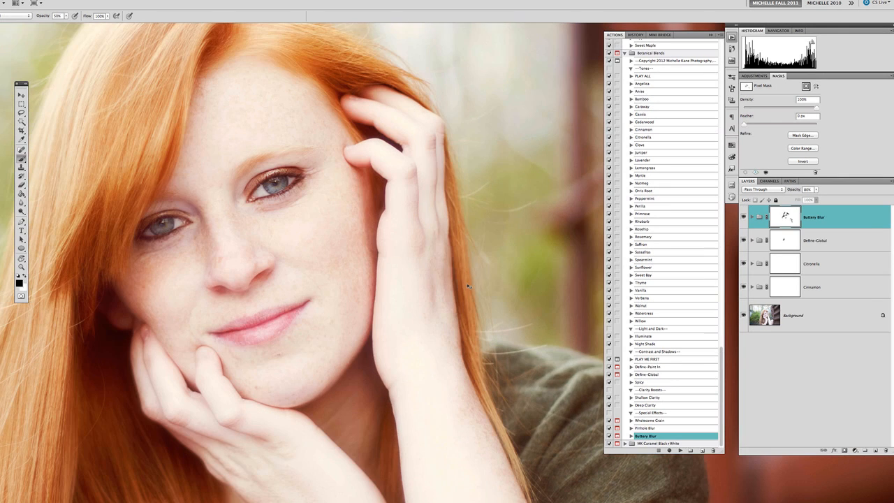
drag(336, 220, 397, 245)
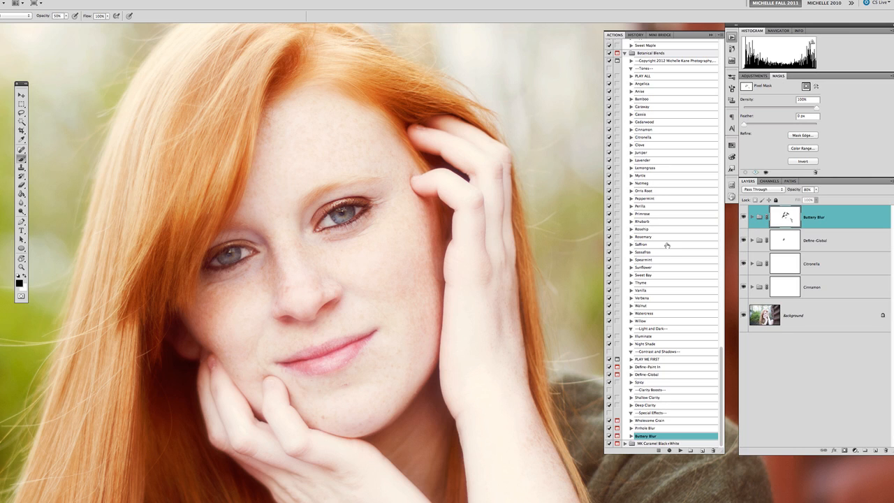
scroll(667, 245, up, 10)
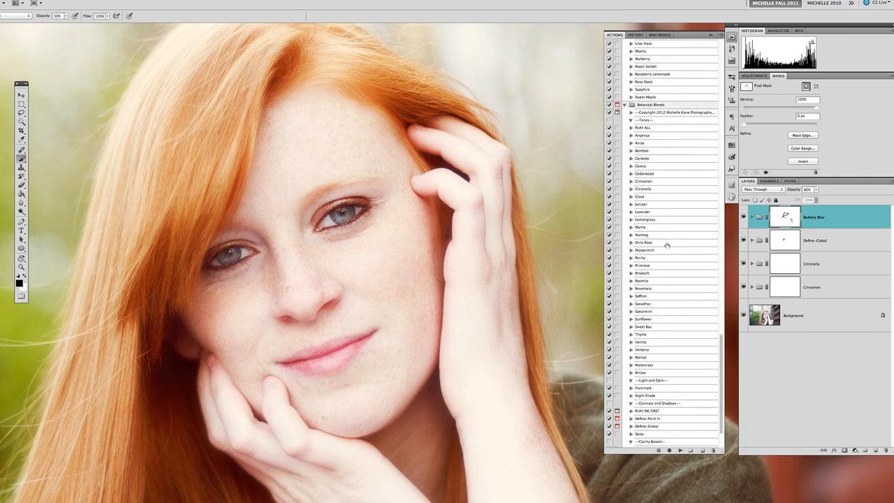
scroll(667, 245, up, 10)
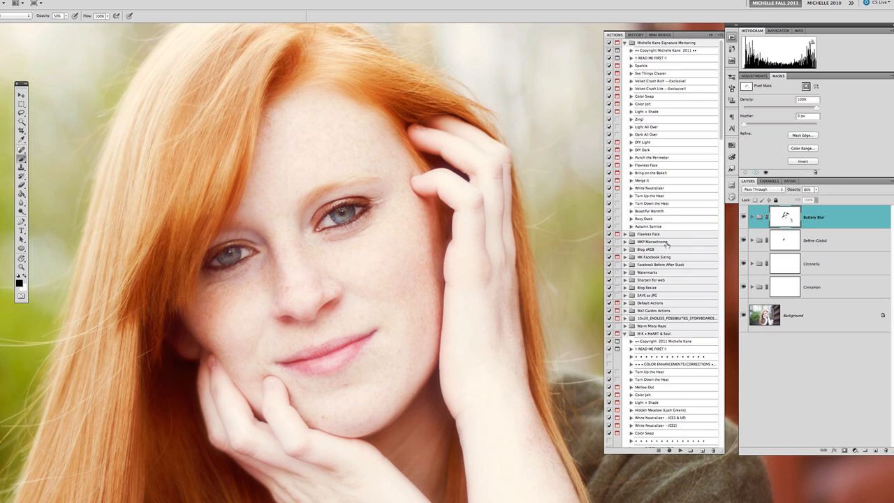
scroll(668, 337, down, 10)
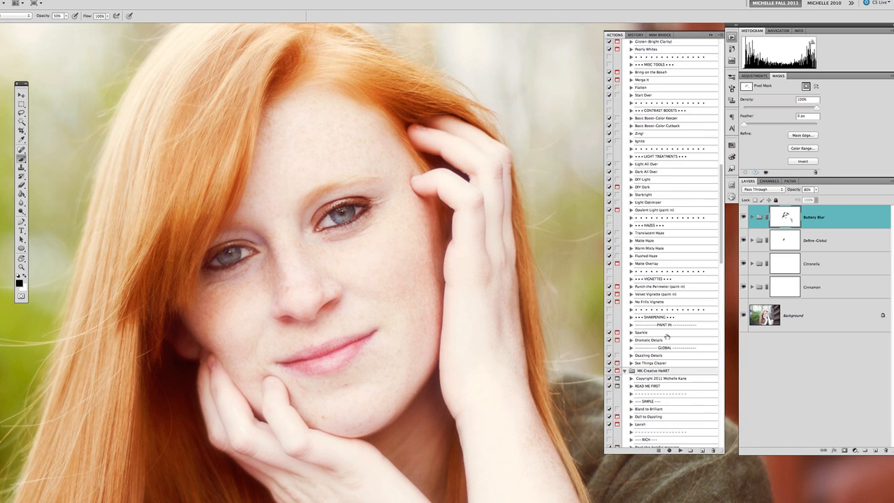
scroll(655, 286, down, 10)
scroll(670, 168, up, 10)
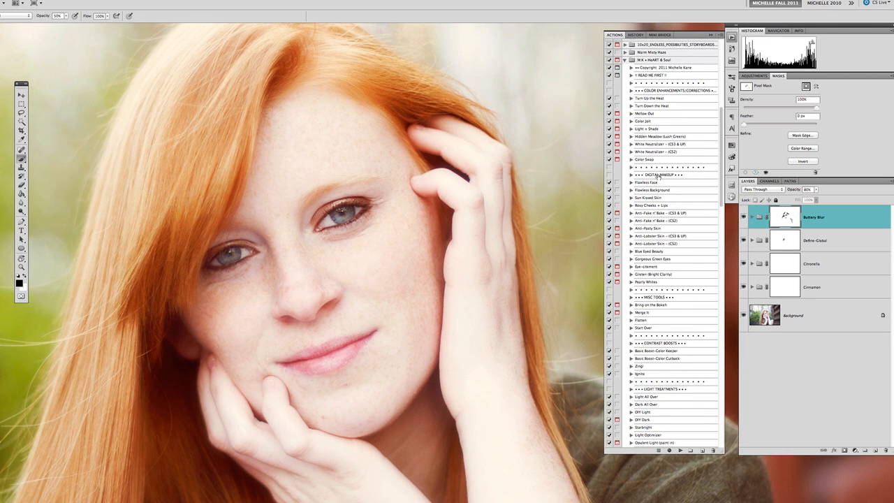
click(650, 276)
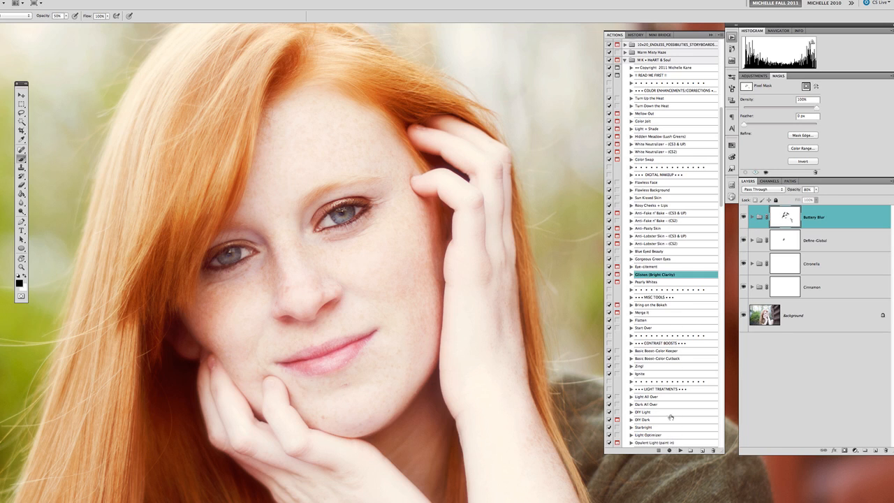
click(682, 451)
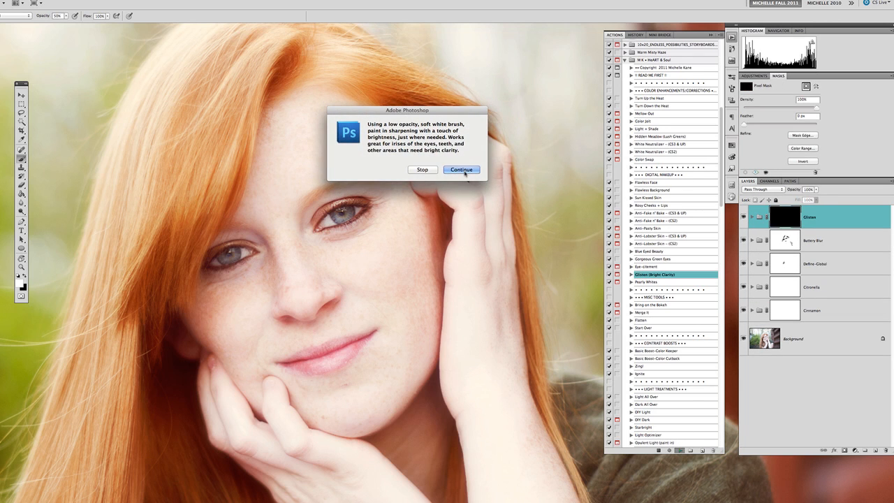
click(462, 170)
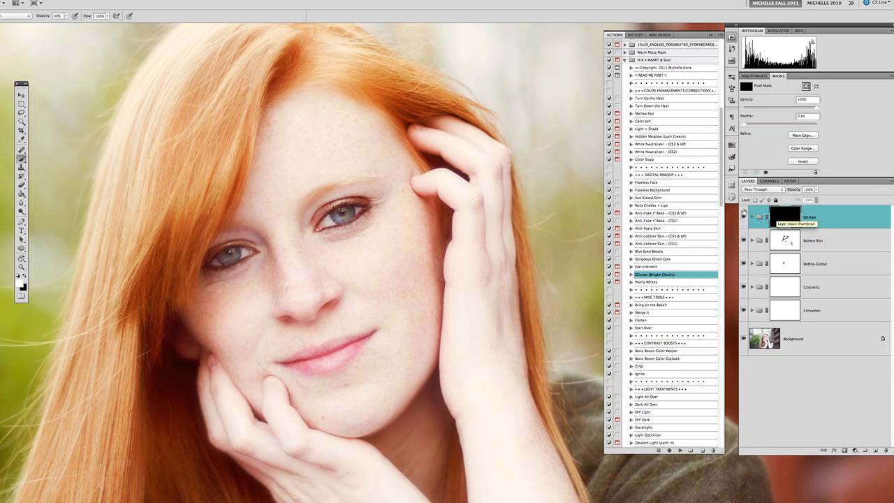
Step: Paint the Glisten mask over the irises of both eyes with a small white brush at 40% opacity
key(bracketleft)
key(bracketleft)
key(bracketleft)
key(bracketleft)
drag(349, 212, 339, 216)
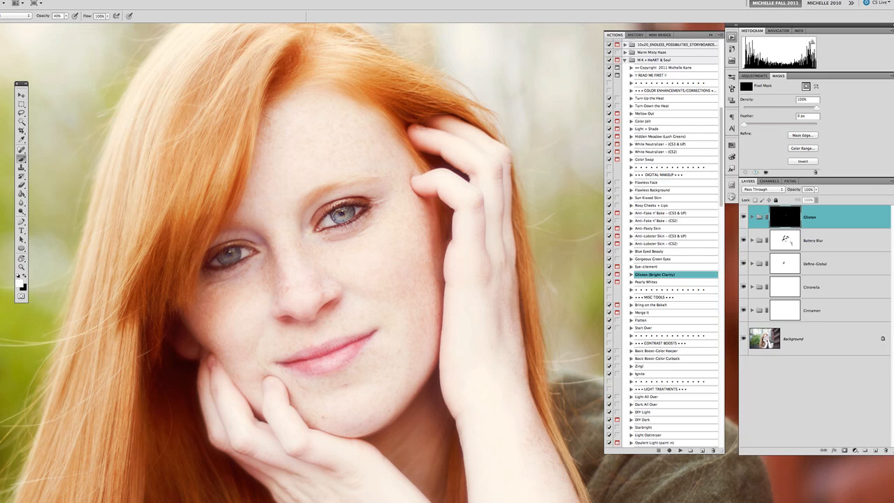
key(v)
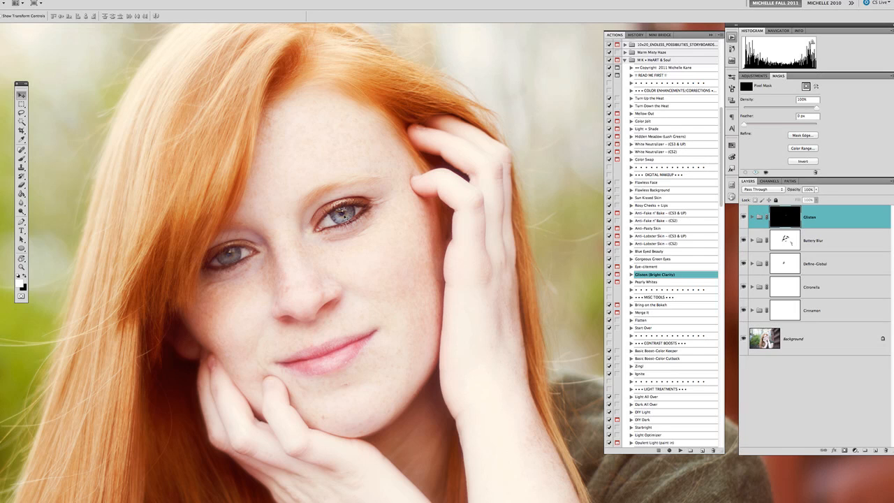
key(b)
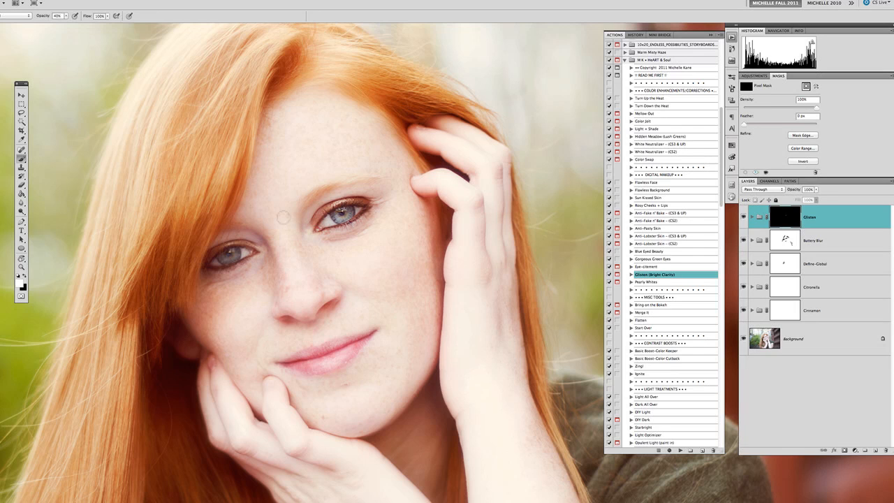
mouse_move(228, 258)
mouse_down()
mouse_move(241, 256)
mouse_move(220, 256)
mouse_move(228, 264)
mouse_move(230, 255)
mouse_up()
drag(342, 217, 352, 213)
key(x)
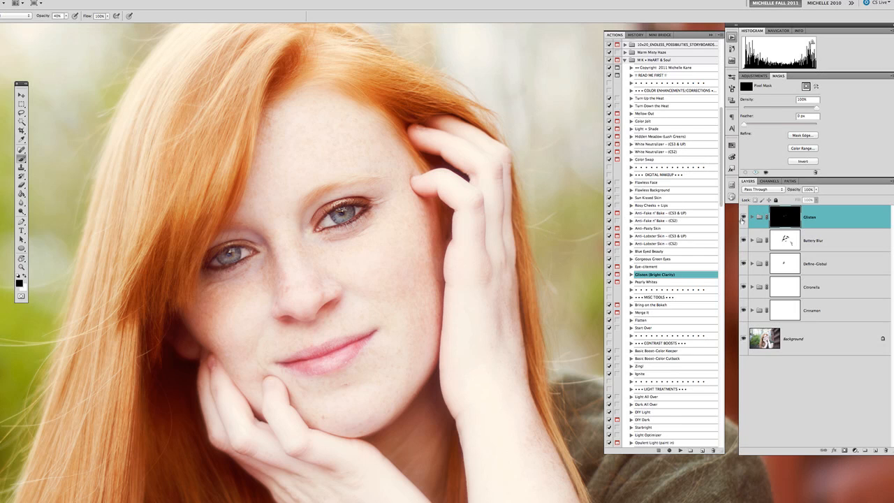
Step: Check the eye clarity effect by comparing the close-up with the Glisten group hidden and shown
click(744, 217)
click(743, 217)
click(744, 217)
click(743, 217)
click(743, 217)
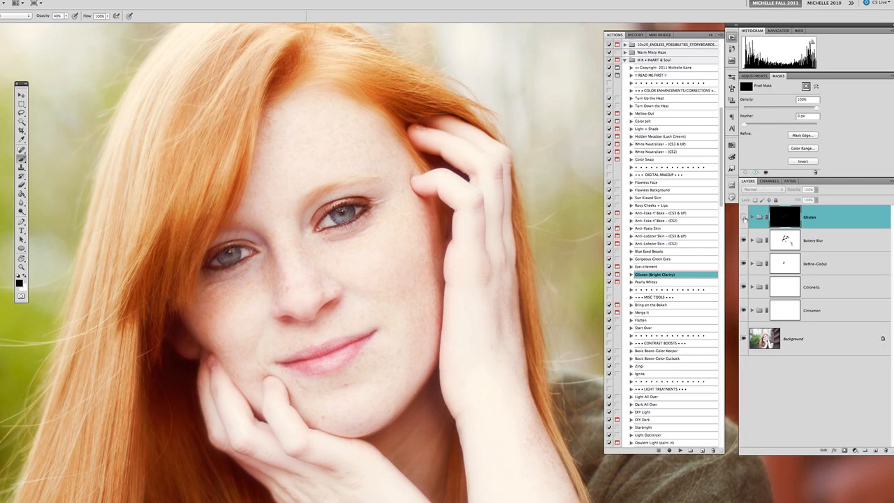
click(743, 217)
click(743, 217)
click(744, 218)
click(743, 217)
click(743, 218)
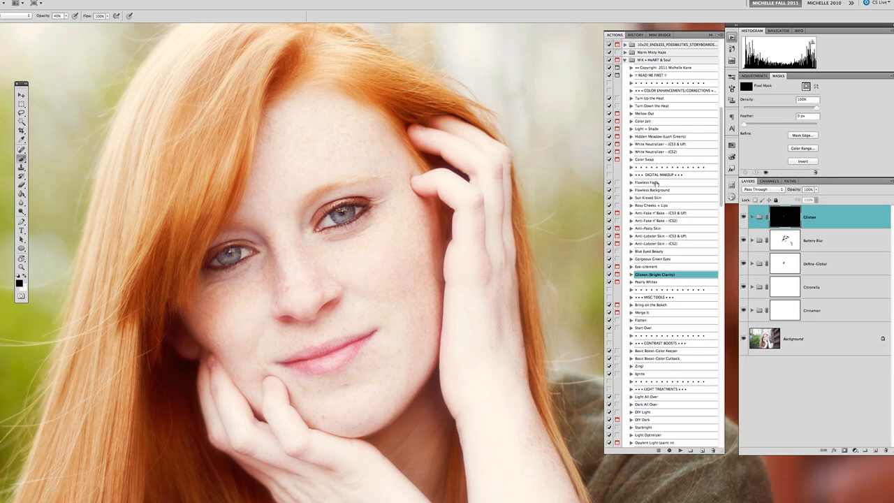
Step: Play the Eye-citement action through its message and paint its mask over both irises with the white brush
click(656, 268)
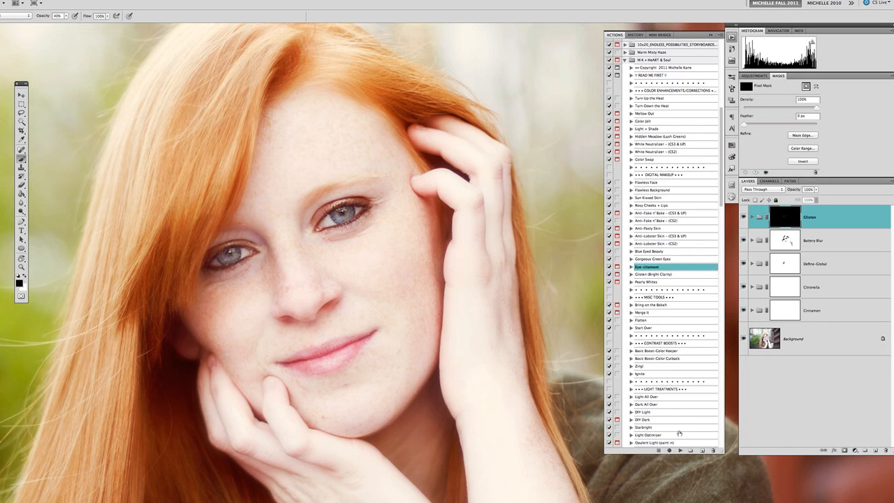
click(679, 451)
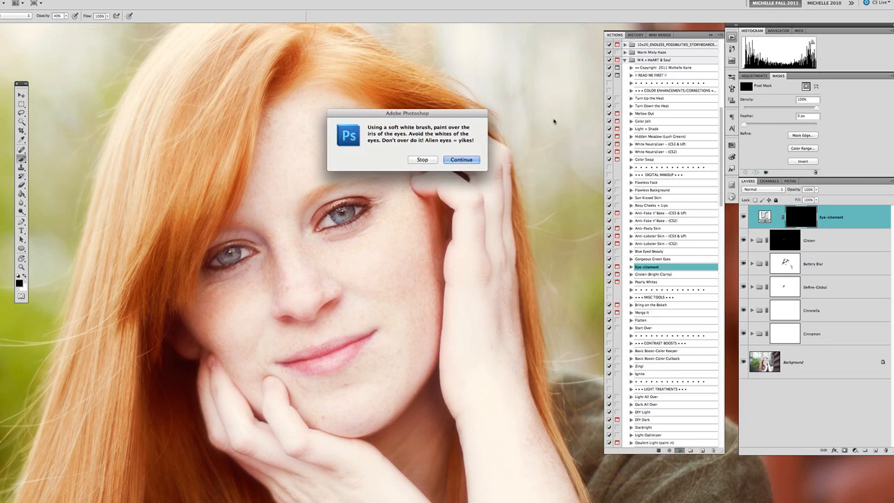
click(462, 159)
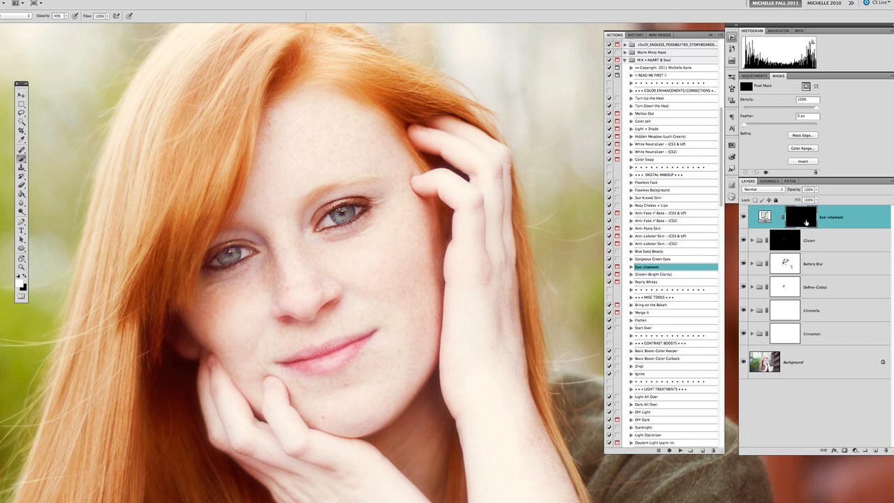
mouse_move(342, 216)
mouse_down()
mouse_move(357, 209)
mouse_move(331, 214)
mouse_up()
mouse_move(225, 260)
mouse_down()
mouse_move(230, 253)
mouse_move(213, 266)
mouse_move(238, 249)
mouse_move(231, 253)
mouse_up()
Step: With the whole photo in view, lower the Eye-citement layer's opacity to 79%
key(super+minus)
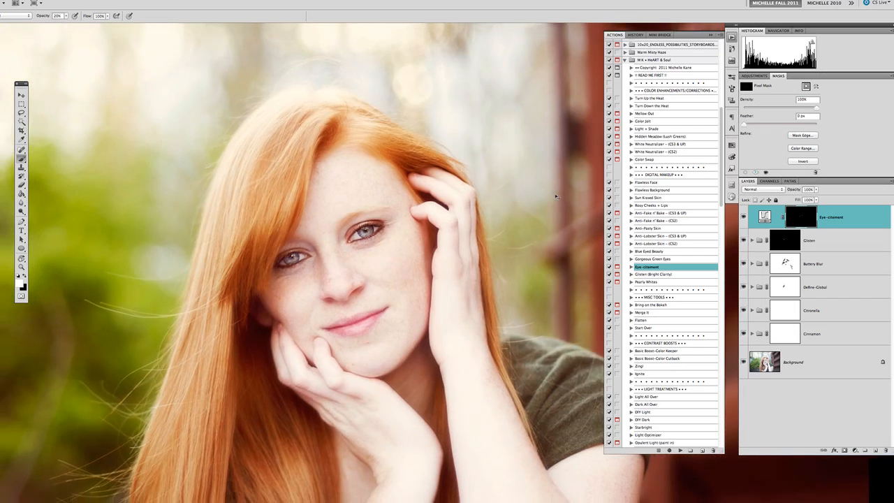
key(super+minus)
key(super+minus)
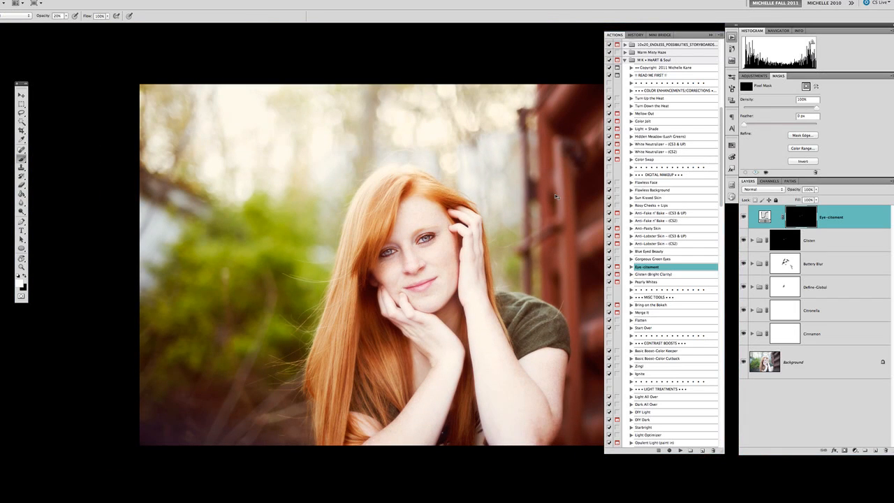
drag(552, 198, 445, 201)
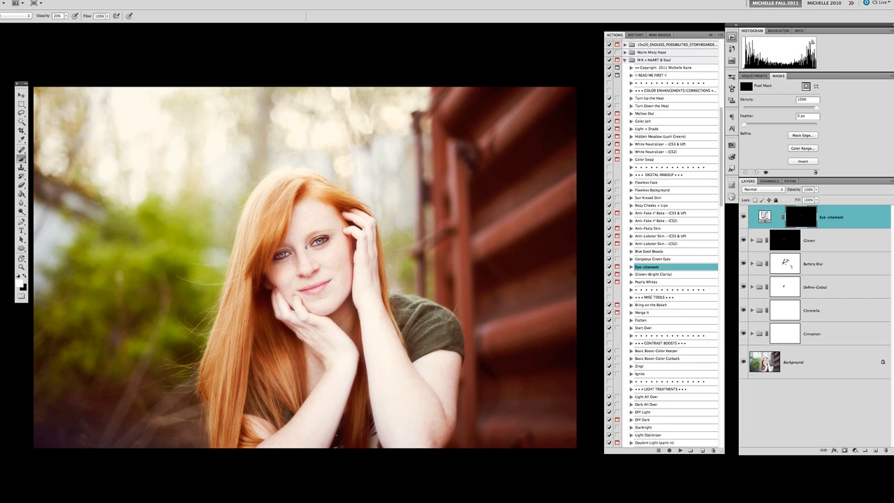
key(x)
key(x)
click(816, 190)
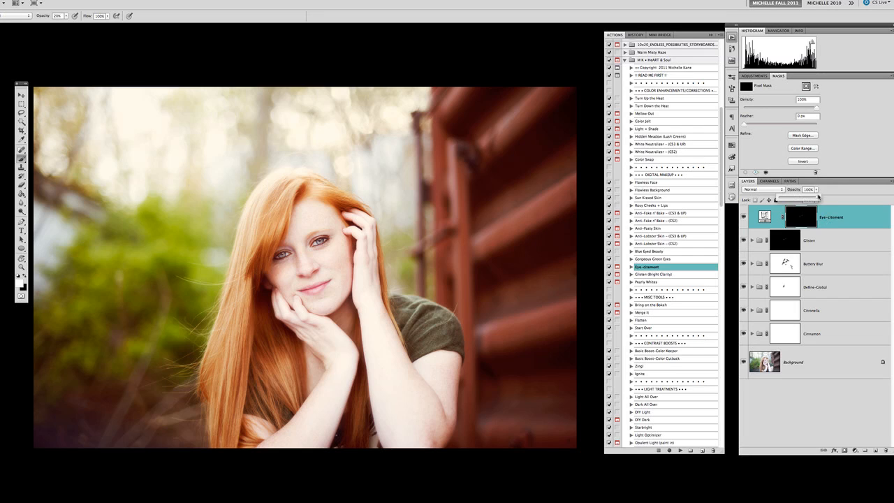
mouse_move(818, 200)
mouse_down()
mouse_move(772, 200)
mouse_move(807, 197)
mouse_up()
Step: Examine the eyes up close, comparing the portrait with the Eye-citement layer and Glisten group hidden and shown
key(super+plus)
key(super+plus)
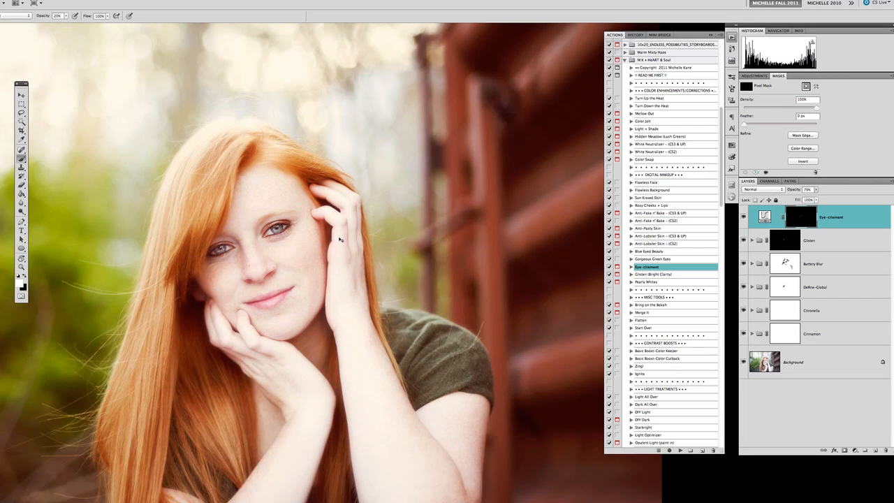
drag(227, 226, 402, 213)
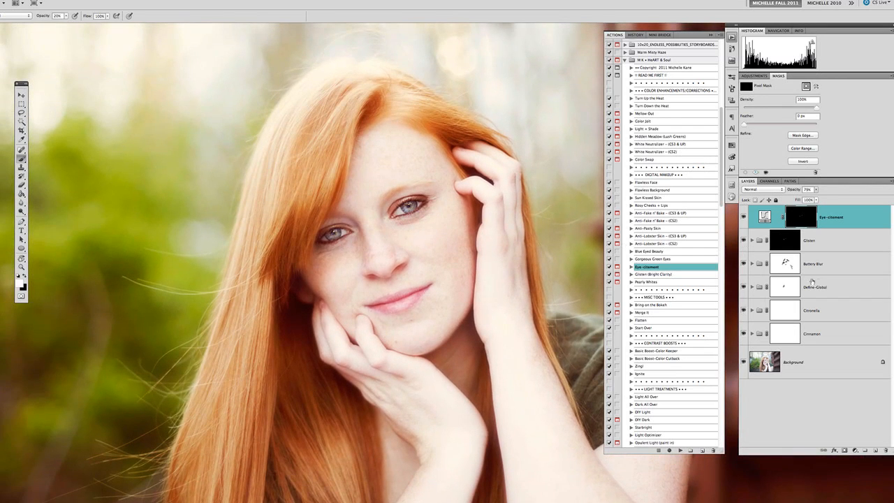
click(744, 217)
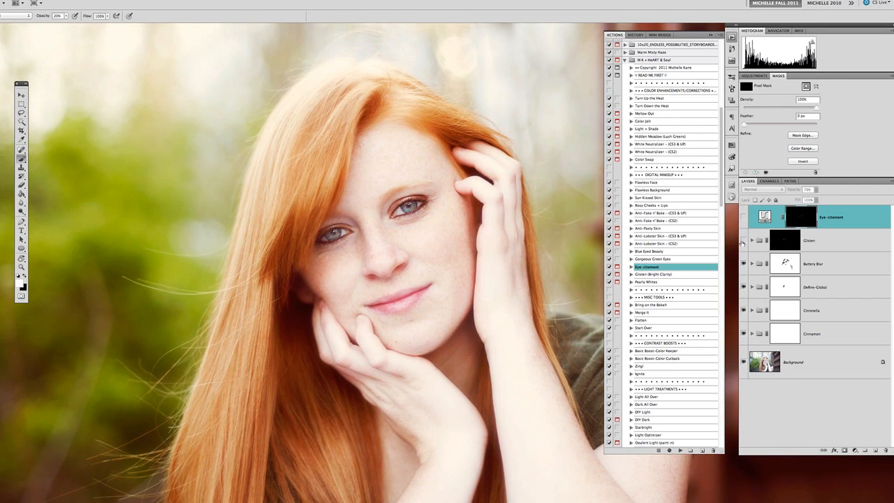
click(744, 240)
click(744, 240)
click(744, 218)
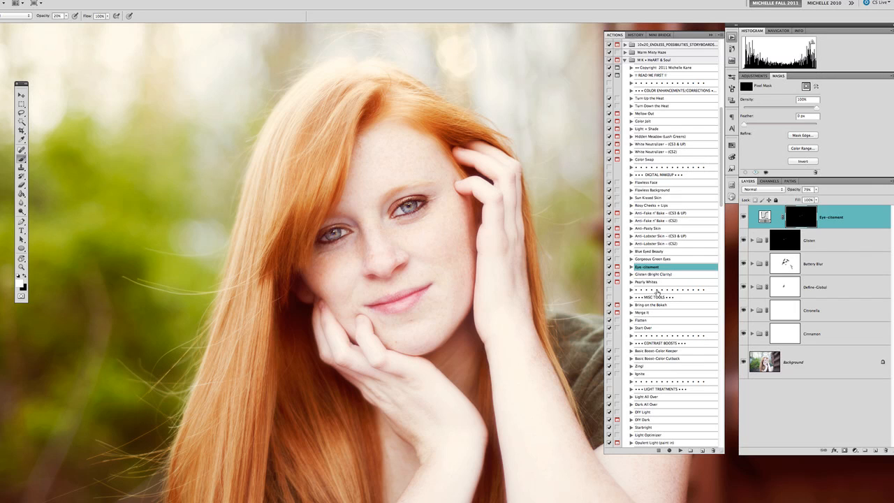
Step: Play the Rosy Cheeks + Lips action and paint its mask over the cheek beside the raised hand with an enlarged white brush
click(654, 205)
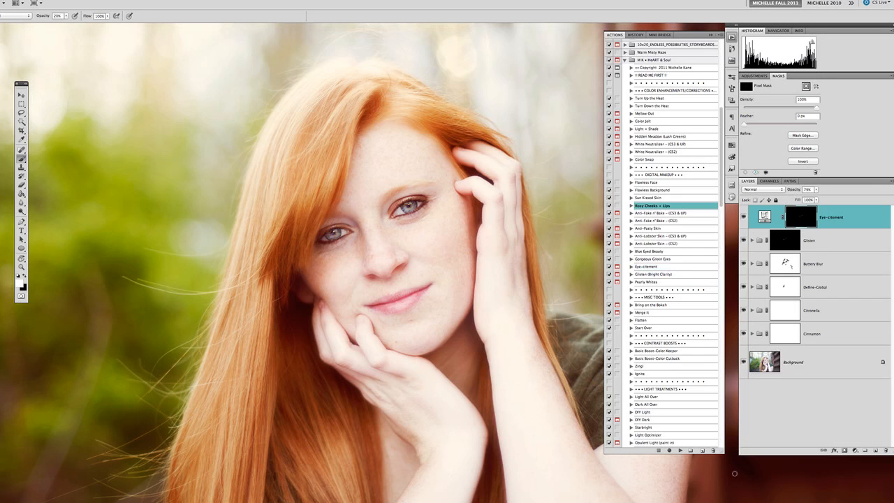
click(680, 451)
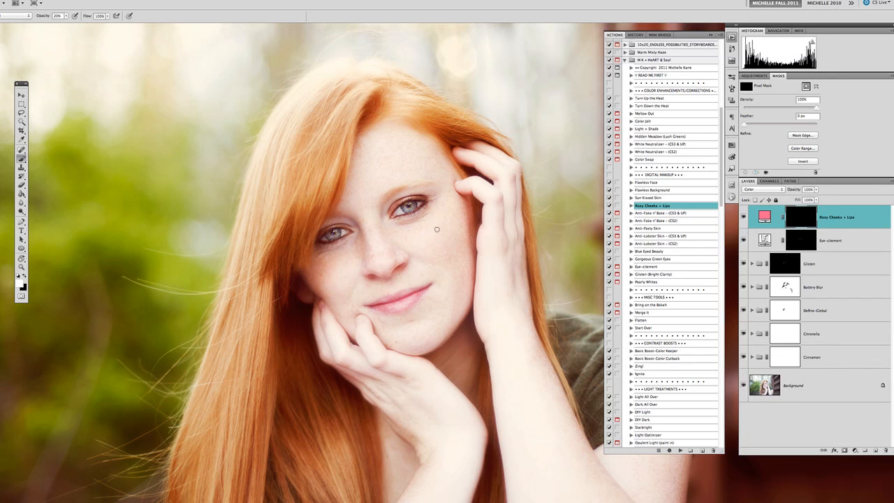
key(bracketright)
key(bracketright)
key(bracketright)
key(bracketright)
key(bracketright)
key(bracketright)
mouse_move(447, 239)
mouse_down()
mouse_move(425, 261)
mouse_move(456, 230)
mouse_up()
Step: Paint the Rosy Cheeks + Lips mask over the lips with a smaller white brush
key(bracketleft)
key(bracketleft)
key(bracketleft)
key(bracketleft)
key(bracketleft)
mouse_move(383, 306)
mouse_down()
mouse_move(410, 297)
mouse_move(371, 304)
mouse_up()
Step: Paint the Rosy Cheeks + Lips mask over the cheek on the hair side with a larger white brush
key(bracketright)
key(bracketright)
key(bracketright)
drag(317, 280, 355, 289)
Step: Refine the blush around both cheeks and the mouth on the Rosy Cheeks + Lips mask, alternating black and white paint
key(x)
mouse_move(323, 311)
mouse_down()
mouse_move(334, 283)
mouse_move(328, 320)
mouse_move(344, 285)
mouse_move(320, 260)
mouse_move(335, 287)
mouse_up()
key(x)
drag(442, 231, 430, 241)
key(x)
drag(416, 294, 433, 264)
key(x)
Step: Check the cheek and lip color on the whole photo by comparing it with the Rosy Cheeks + Lips layer hidden and shown
key(super+minus)
key(super+minus)
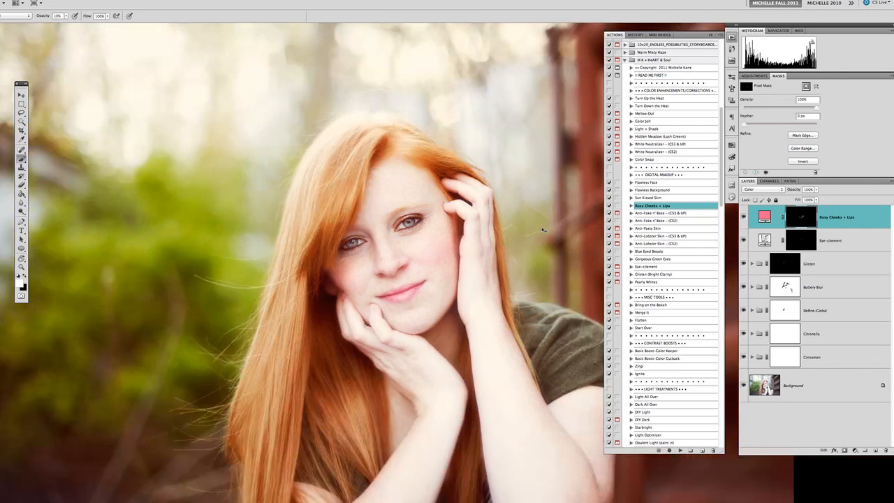
drag(524, 255, 471, 235)
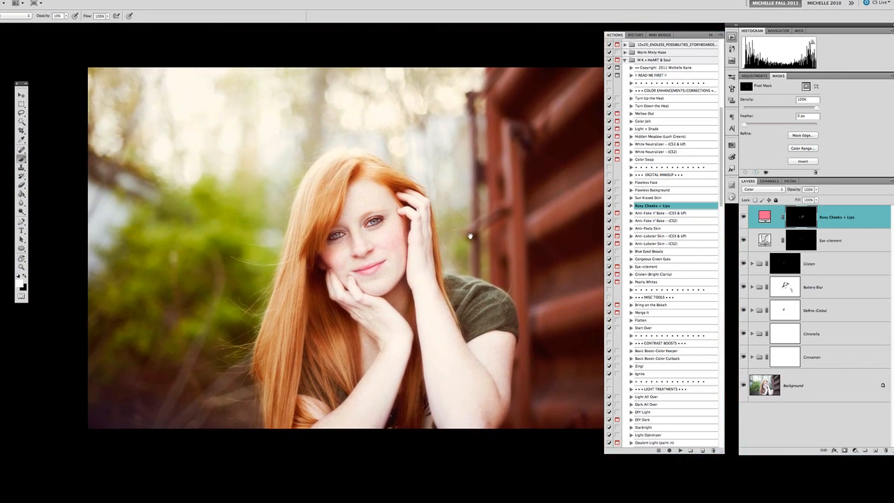
click(743, 218)
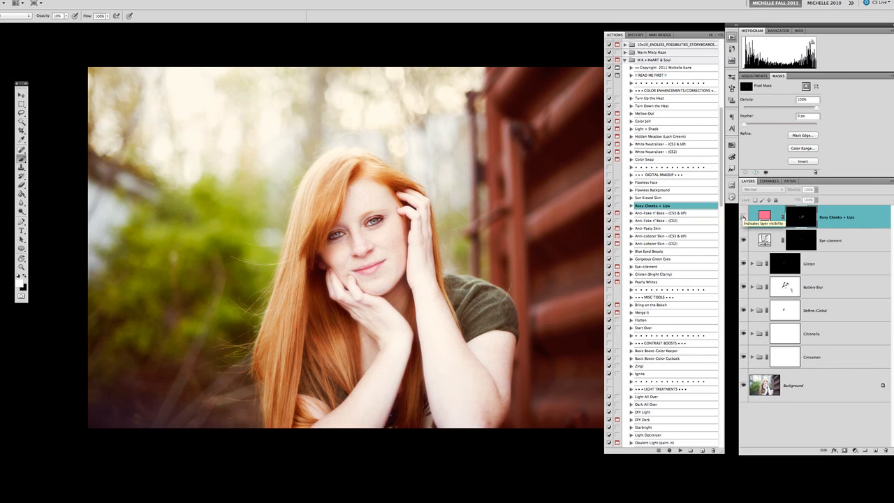
click(744, 218)
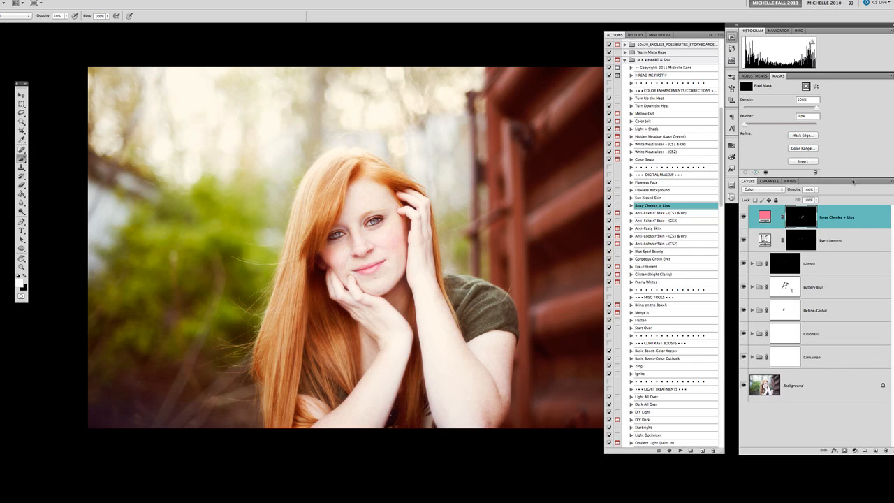
Step: Lower the Rosy Cheeks + Lips layer's opacity to 63%
click(816, 189)
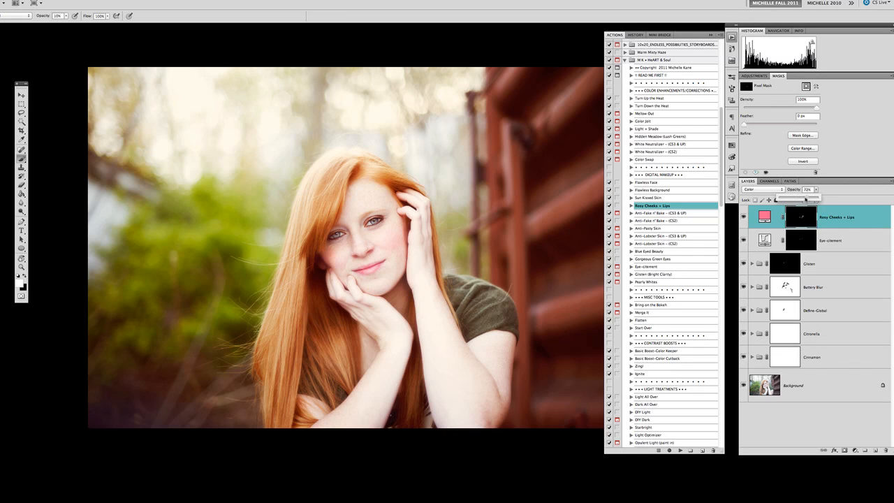
drag(822, 199, 804, 199)
scroll(514, 271, right, 3)
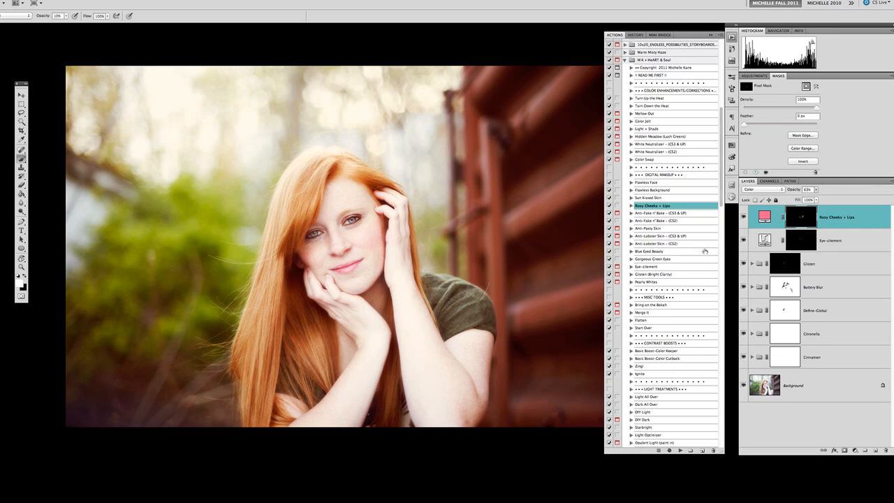
Step: Play the DIY Dark action from the Heart & Soul set's light treatments through its message
click(662, 421)
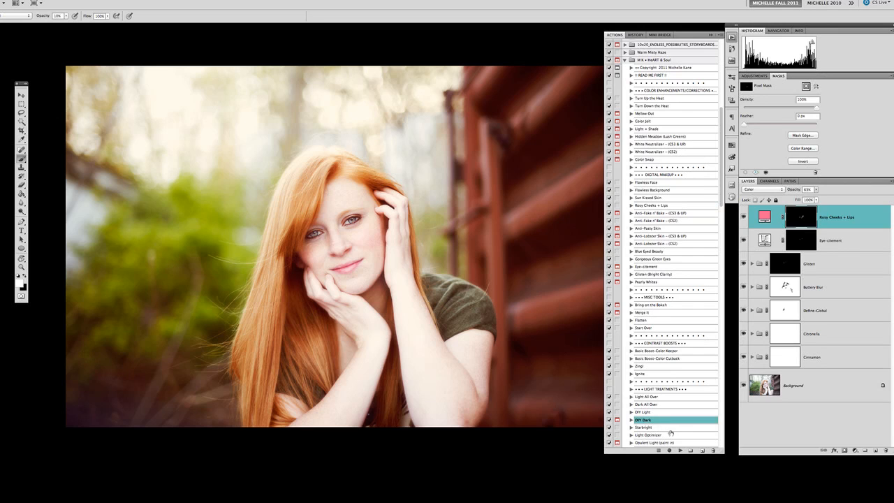
click(680, 451)
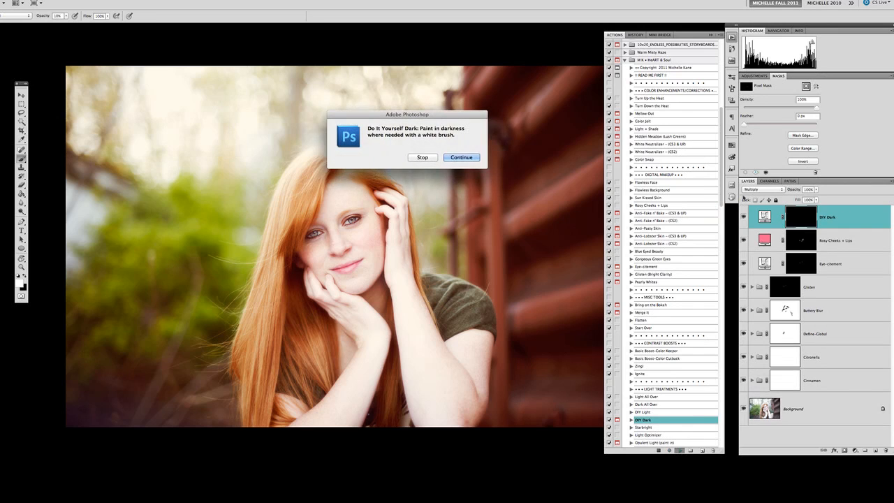
click(461, 157)
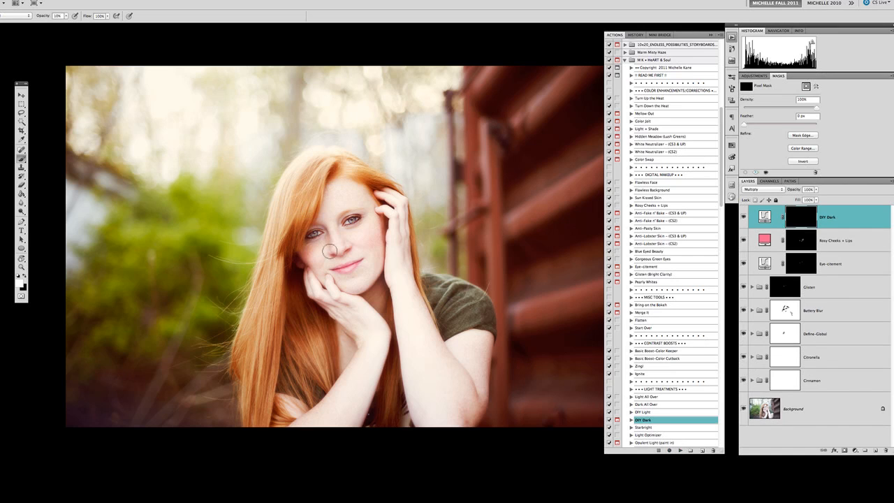
Step: Paint darkness into the DIY Dark mask over the arms area with a much larger white brush
key(bracketright)
key(bracketright)
key(bracketright)
key(bracketright)
key(bracketright)
key(bracketright)
key(bracketright)
key(bracketright)
key(bracketright)
click(412, 371)
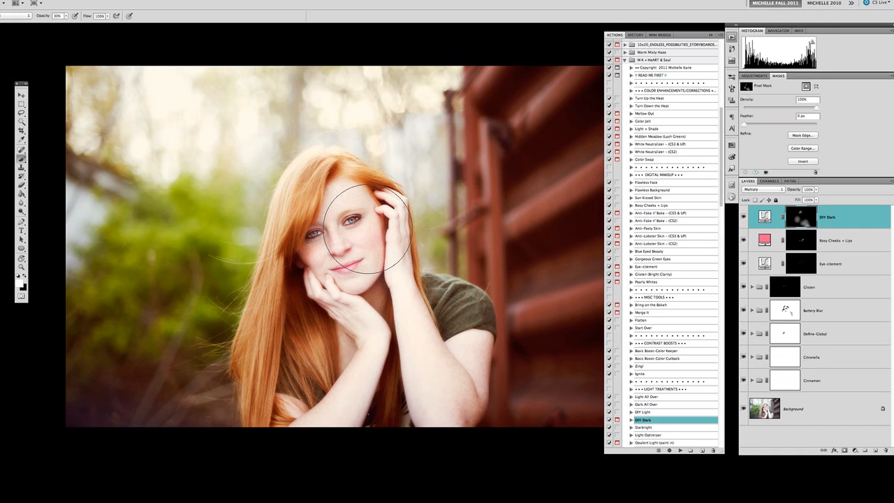
Step: Darken the raised forearm and upper arm on the DIY Dark mask with a smaller white brush at 30% opacity
key(bracketleft)
key(bracketleft)
key(bracketleft)
key(bracketleft)
key(bracketright)
key(bracketright)
mouse_move(412, 314)
mouse_down()
mouse_move(424, 404)
mouse_move(436, 408)
mouse_move(435, 378)
mouse_move(466, 341)
mouse_up()
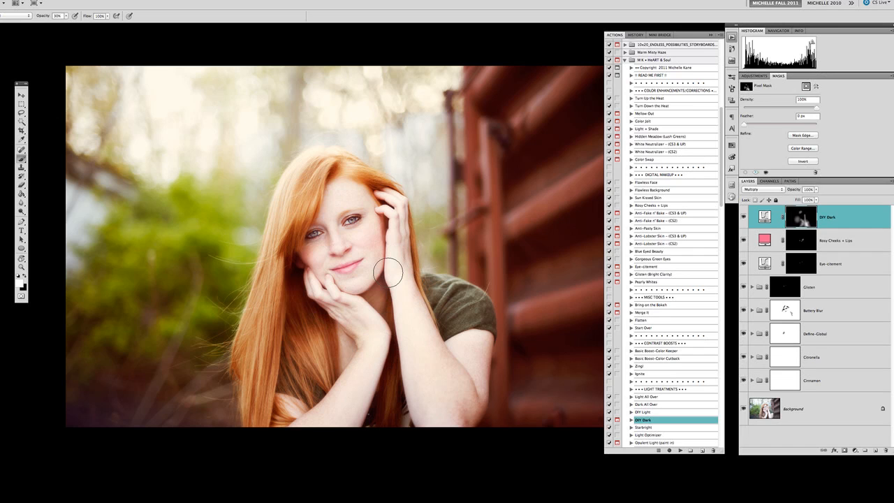
Step: Set the brush to 10% opacity and enlarge it for softer painting on the DIY Dark mask
key(1)
key(bracketright)
key(bracketright)
key(bracketright)
key(bracketright)
key(bracketright)
key(bracketright)
key(bracketright)
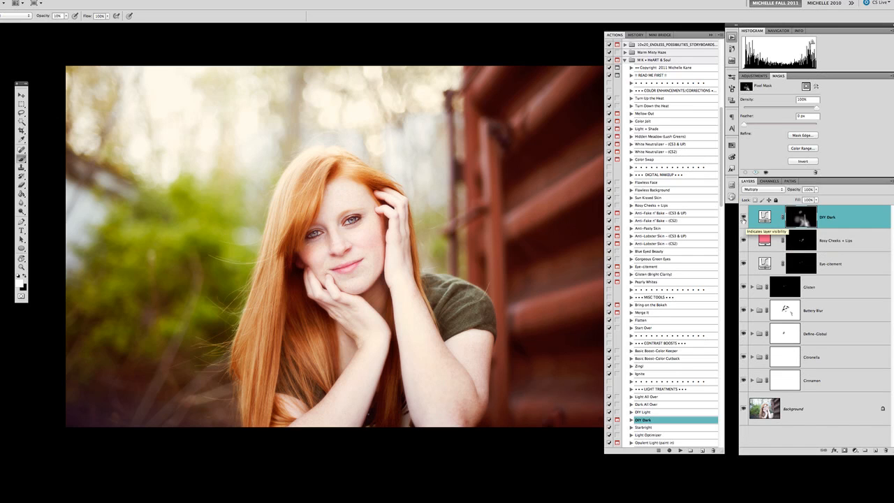
Step: Check the painted darkening by repeatedly comparing the photo with the DIY Dark layer hidden and shown
click(744, 218)
click(743, 218)
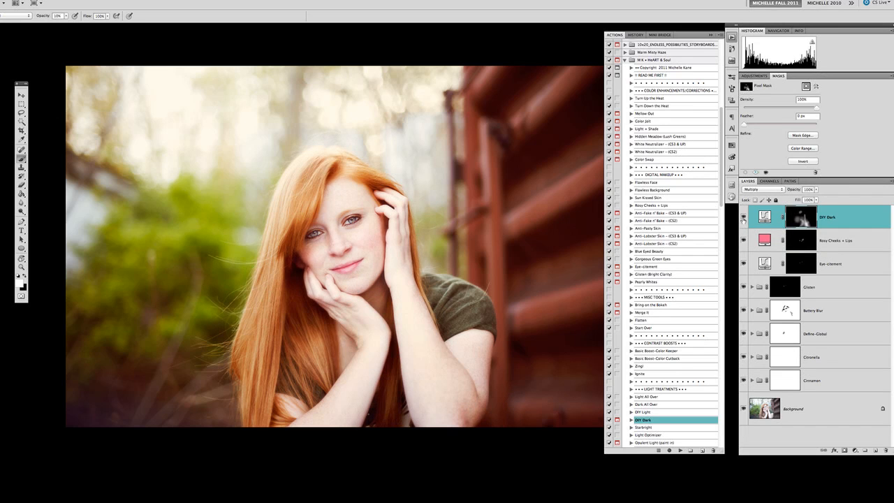
click(743, 218)
click(744, 218)
click(743, 218)
click(743, 218)
click(744, 218)
click(743, 218)
Step: Paint away some of the darkening over the crown of the hair on the DIY Dark mask with a smaller black brush at 60% opacity
key(x)
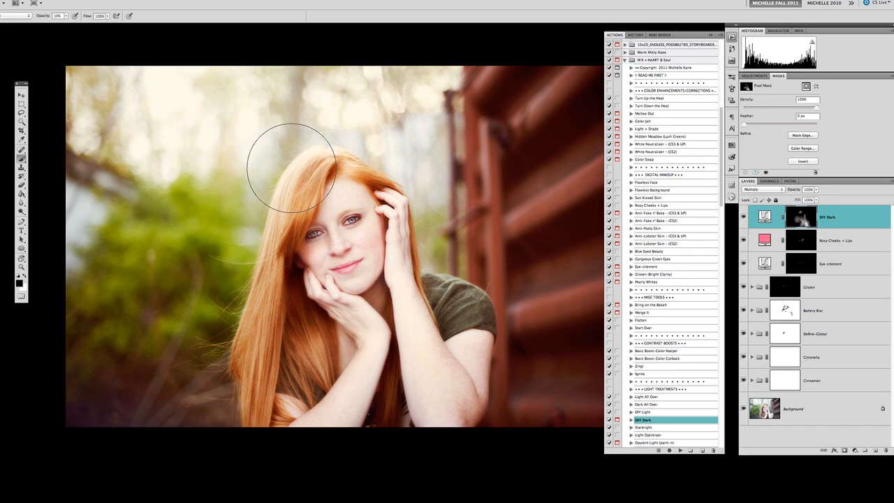
key([)
drag(291, 170, 331, 168)
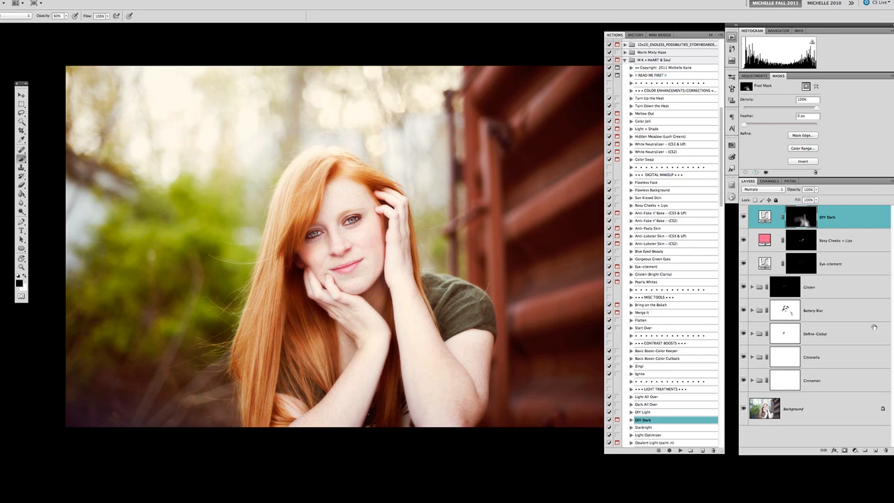
Step: Compare the photo with the DIY Dark layer hidden and shown, and with only the Background layer visible
click(744, 217)
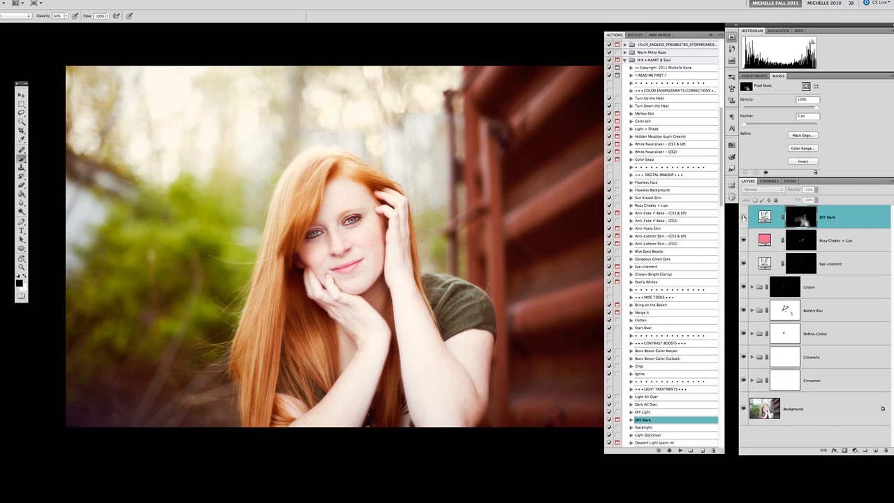
click(744, 217)
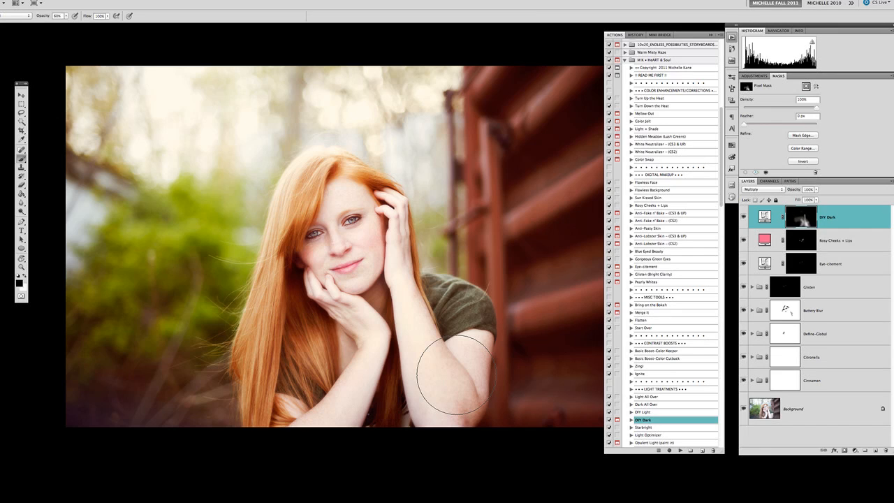
alt+click(744, 411)
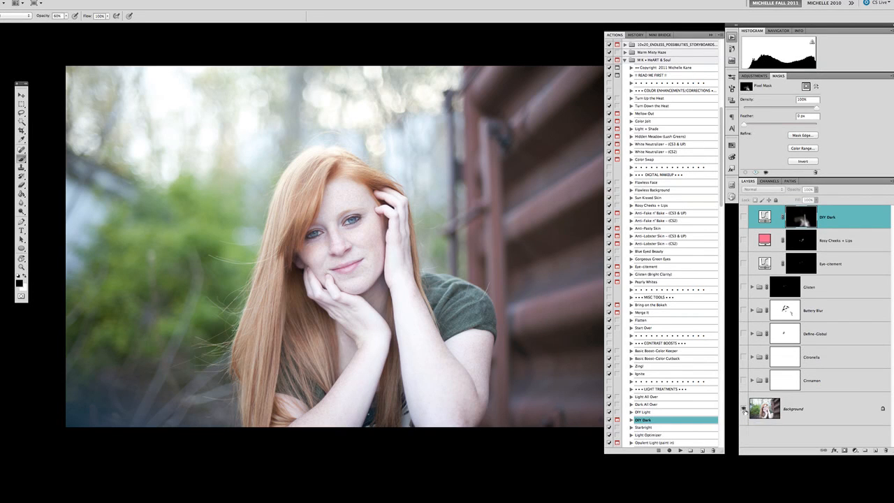
alt+click(744, 410)
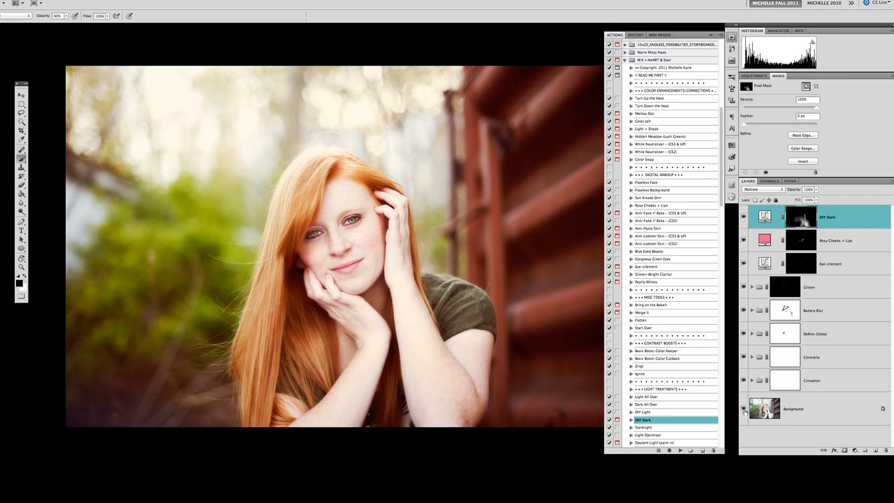
Step: Adjust the opacity of the Buttery Blur group
scroll(523, 363, right, 1)
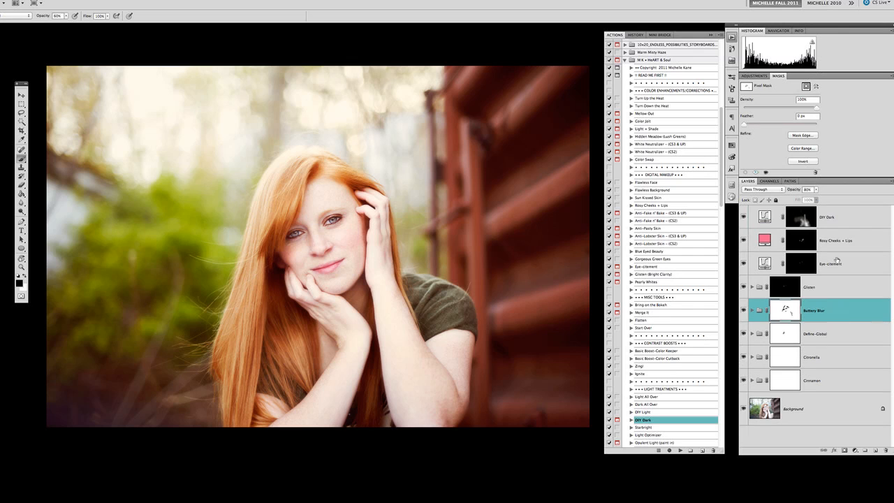
click(838, 314)
click(817, 189)
mouse_move(819, 198)
mouse_down()
mouse_move(781, 199)
mouse_move(830, 199)
mouse_move(817, 199)
mouse_up()
Step: Play the Cedarwood tone action from the Botanical Blends set above the DIY Dark layer
click(848, 221)
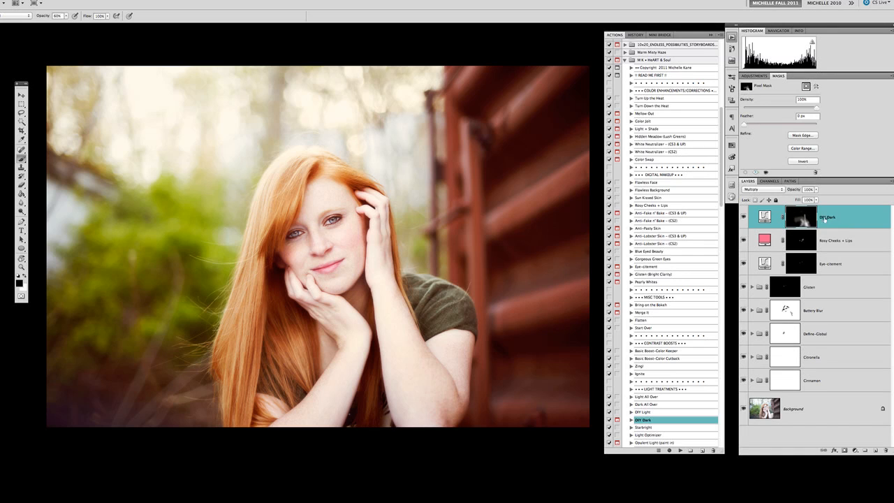
scroll(645, 326, down, 10)
scroll(646, 325, down, 15)
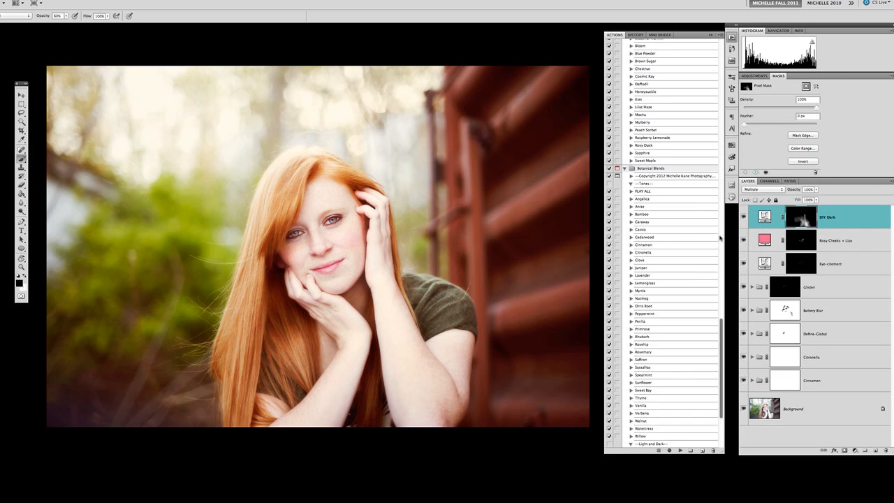
scroll(696, 249, down, 5)
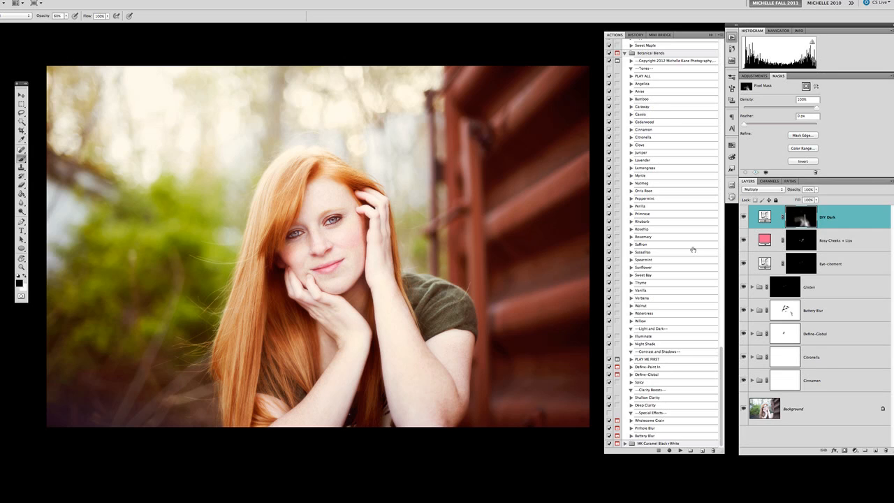
scroll(690, 257, up, 4)
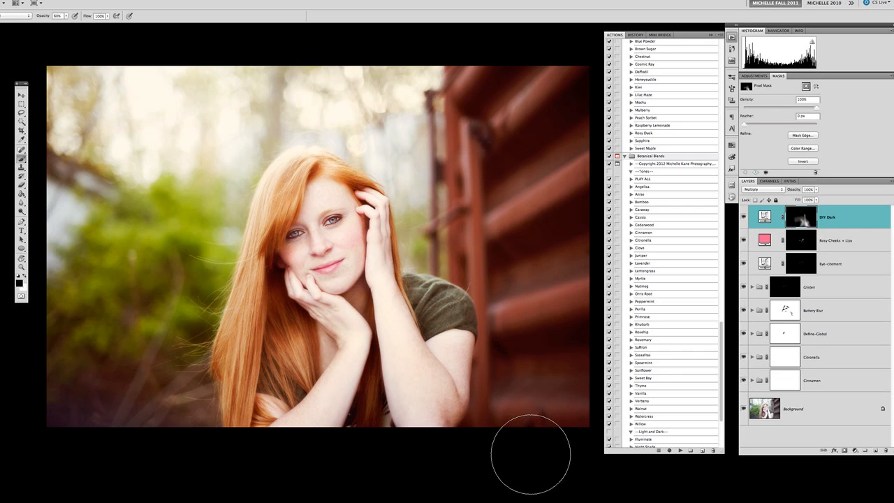
scroll(684, 251, up, 1)
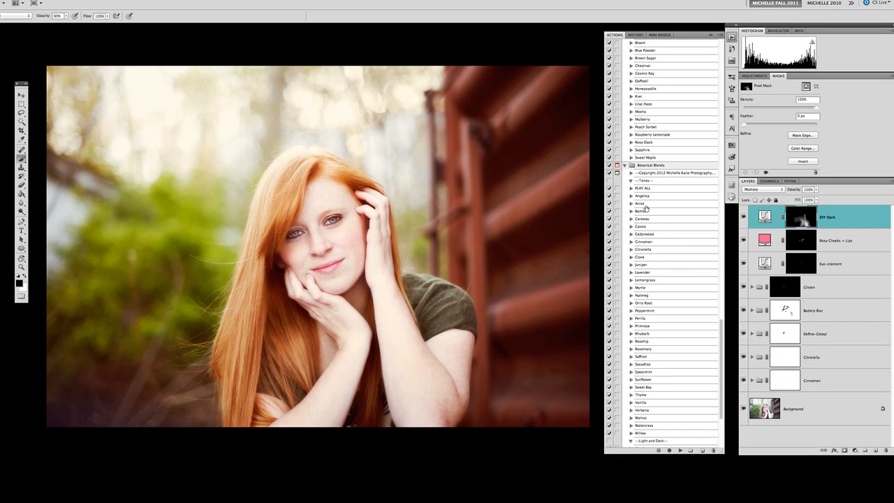
click(644, 236)
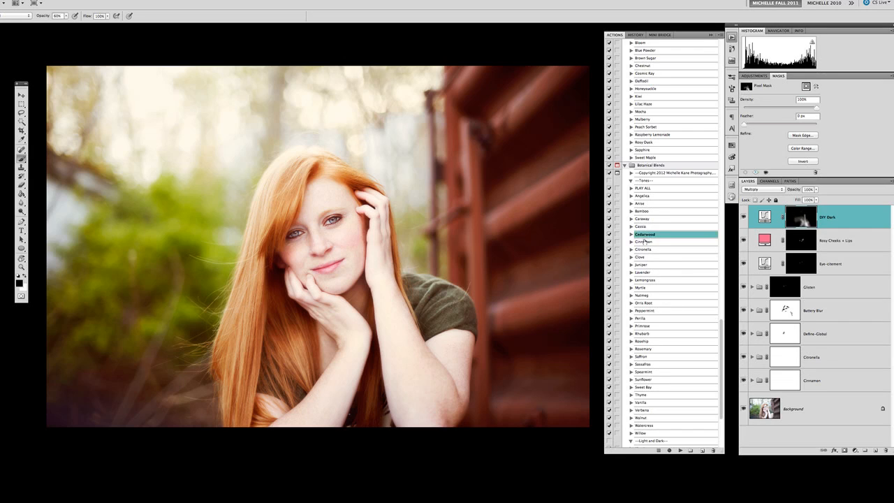
click(680, 451)
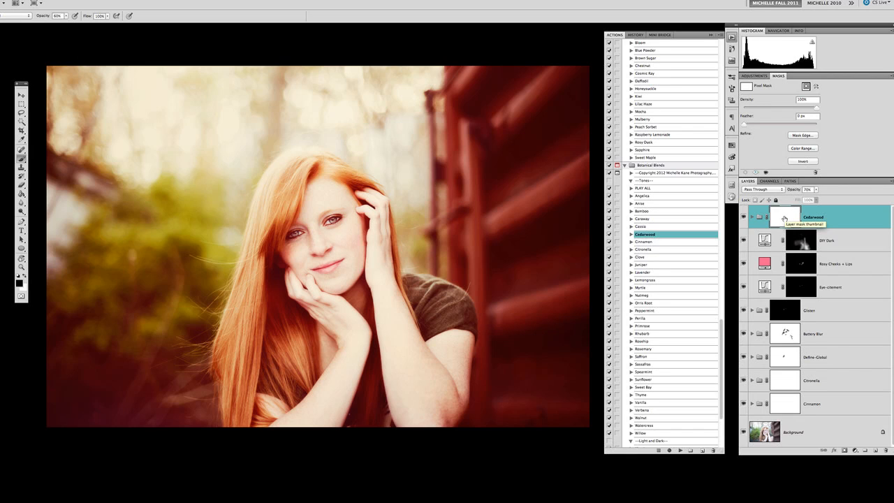
Step: Invert the Cedarwood group's mask to black so its effect is hidden
key(ctrl+i)
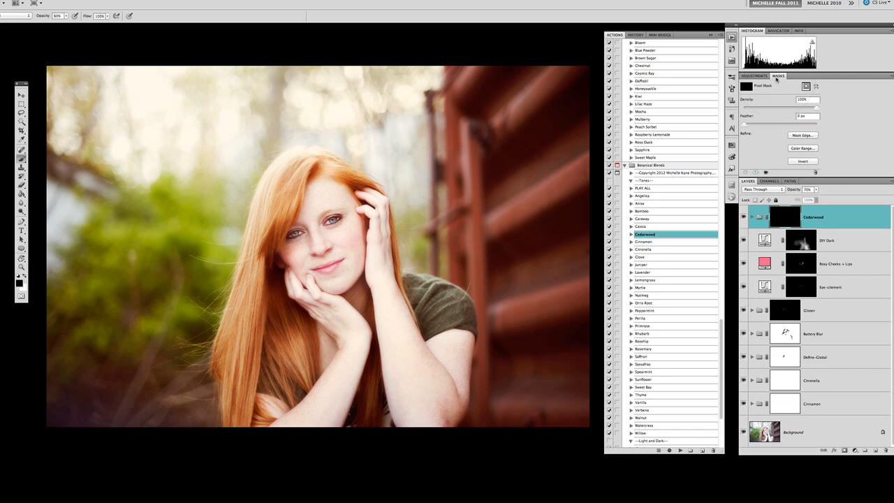
click(778, 76)
click(805, 161)
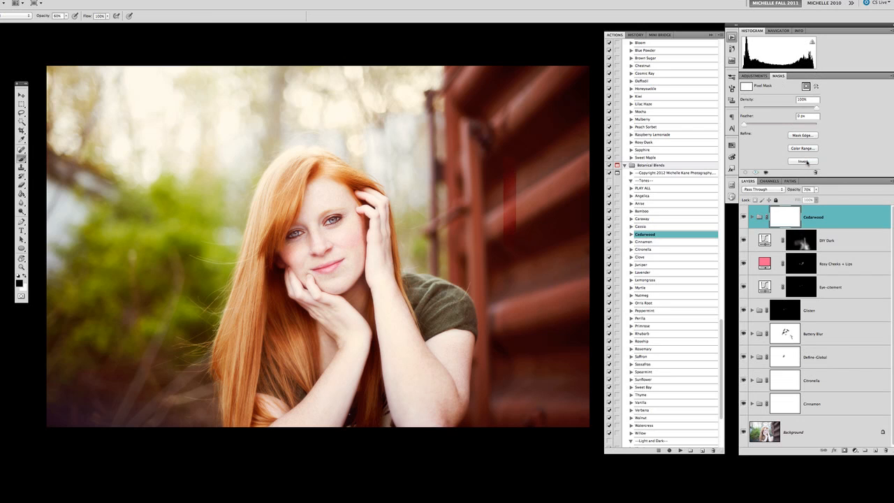
click(805, 161)
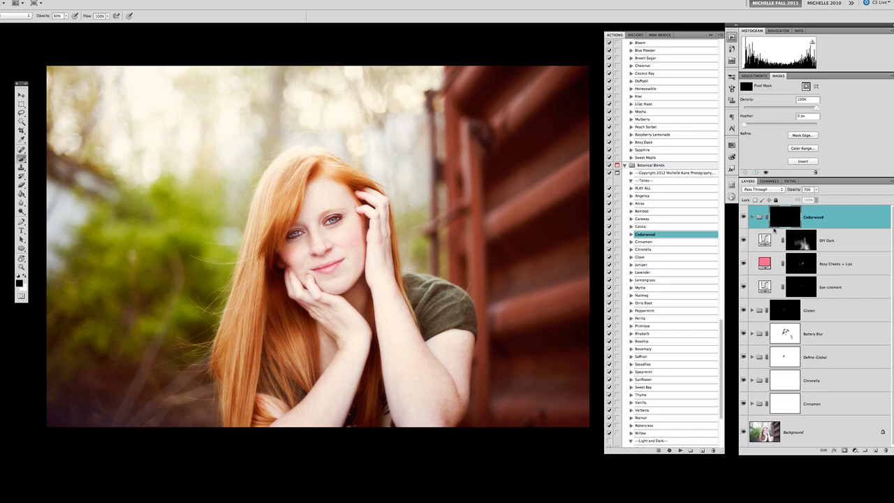
Step: Paint the Cedarwood tone onto the red building through the mask with a large white brush at 20% opacity
key(x)
key(bracketright)
key(bracketright)
key(bracketright)
key(bracketright)
key(bracketright)
key(bracketright)
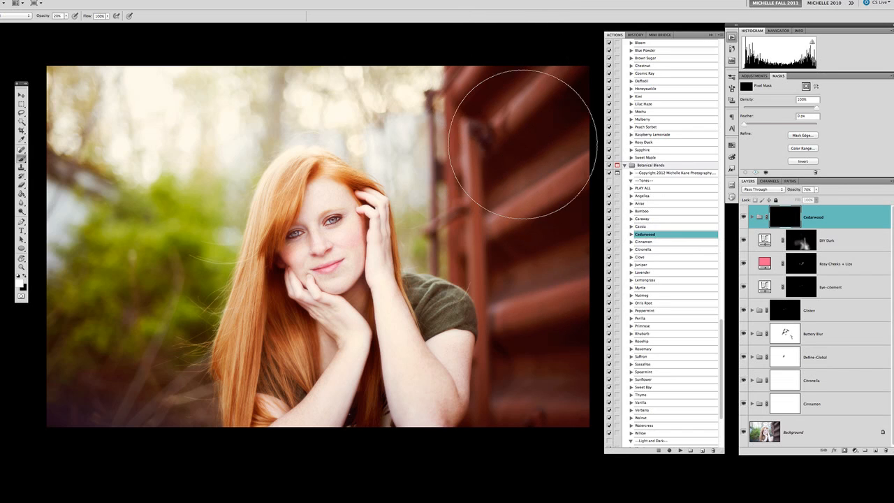
mouse_move(504, 125)
mouse_down()
mouse_move(527, 336)
mouse_move(521, 385)
mouse_move(494, 435)
mouse_move(547, 331)
mouse_move(454, 66)
mouse_move(516, 186)
mouse_move(524, 246)
mouse_move(486, 167)
mouse_move(513, 262)
mouse_move(457, 150)
mouse_move(576, 100)
mouse_move(502, 98)
mouse_move(532, 162)
mouse_move(572, 337)
mouse_move(519, 433)
mouse_up()
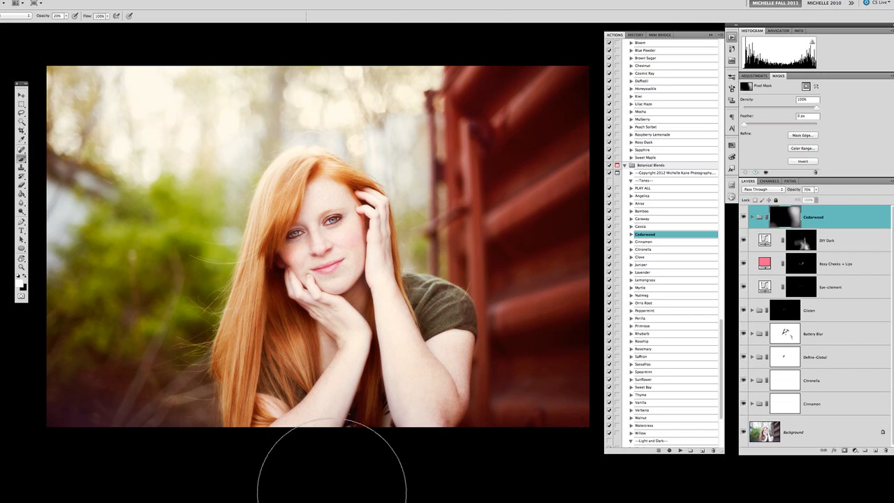
Step: Paint the Cedarwood tone into the long hair on the mask with a much smaller white brush at 20% opacity
key(bracketleft)
key(bracketleft)
key(bracketleft)
key(bracketleft)
key(bracketleft)
key(bracketleft)
key(bracketleft)
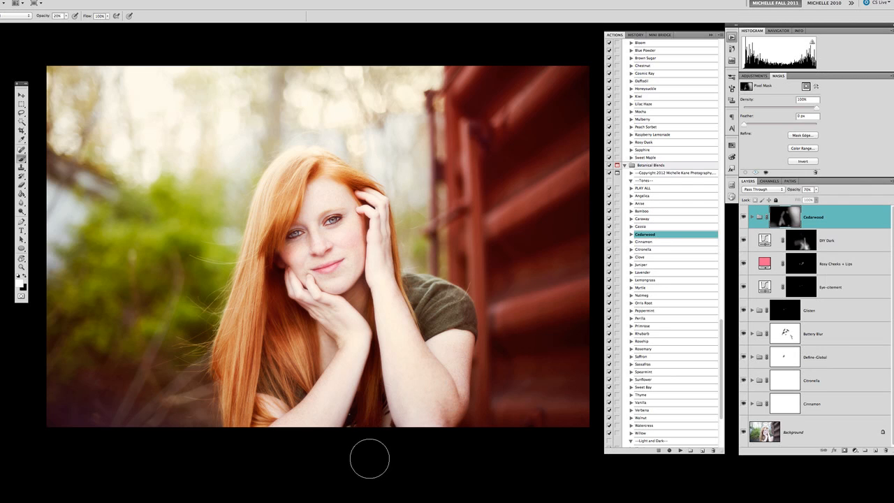
Step: Enlarge the white brush and strengthen the Cedarwood tone down the red building on the mask
key(bracketright)
key(bracketright)
key(bracketright)
key(bracketright)
mouse_move(506, 195)
mouse_down()
mouse_move(534, 112)
mouse_move(576, 240)
mouse_move(527, 213)
mouse_move(503, 227)
mouse_move(532, 275)
mouse_move(477, 465)
mouse_up()
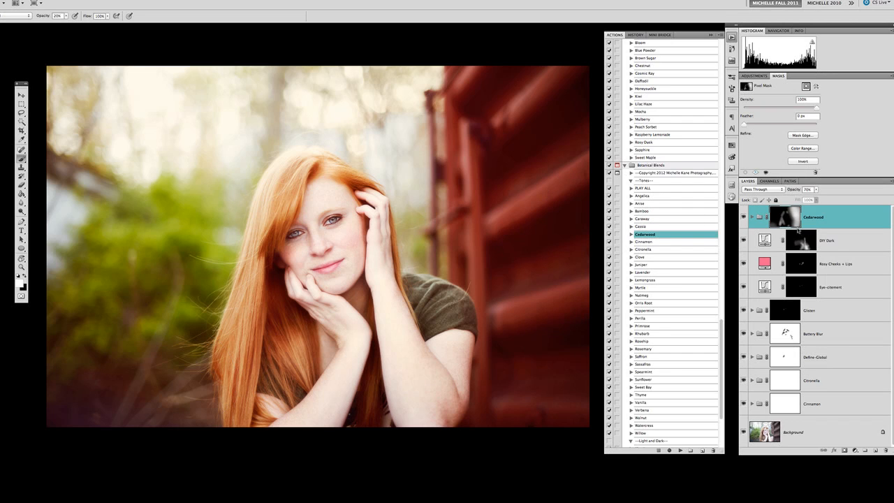
Step: Compare the photo with and without the Cedarwood group several times, leaving the group hidden
click(743, 217)
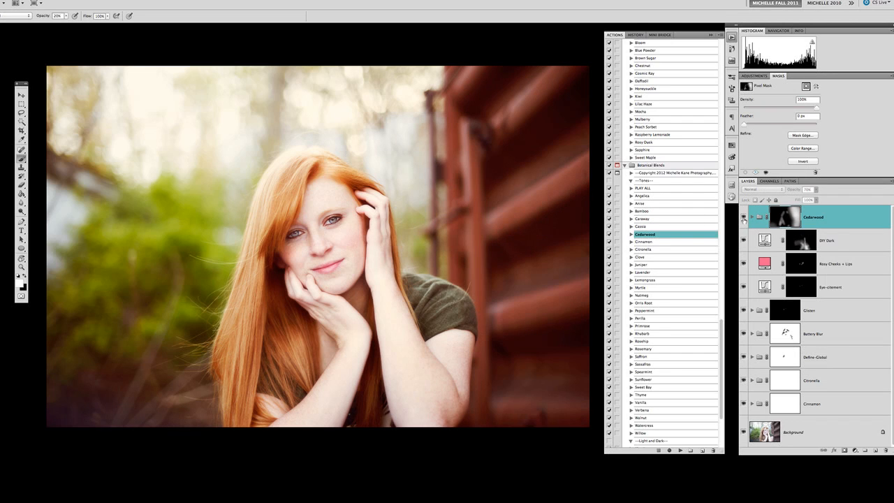
click(743, 217)
click(743, 218)
click(743, 217)
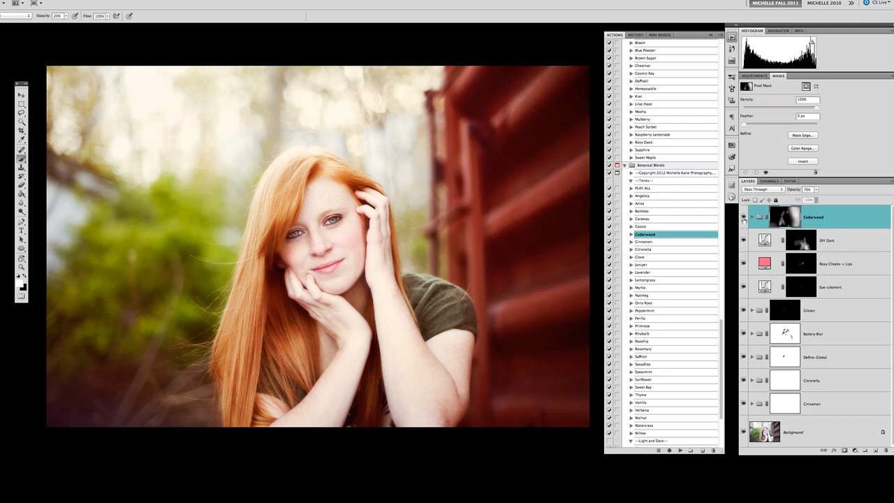
click(743, 217)
click(744, 218)
click(744, 217)
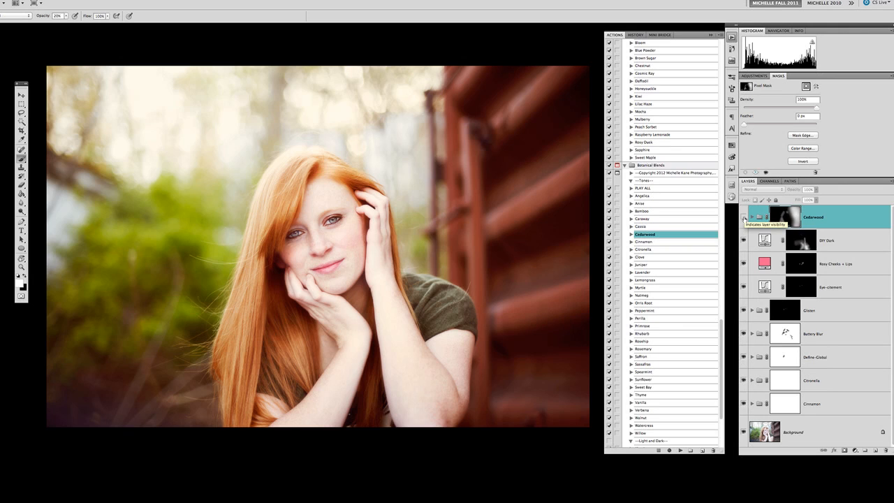
Step: Play the Bamboo tone action from the Botanical Blends set and expand its group to show the individual layers
click(654, 212)
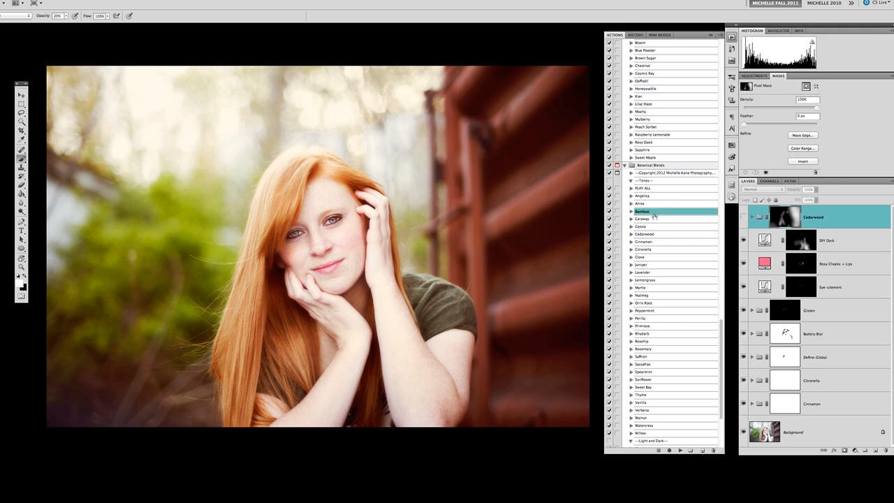
click(681, 450)
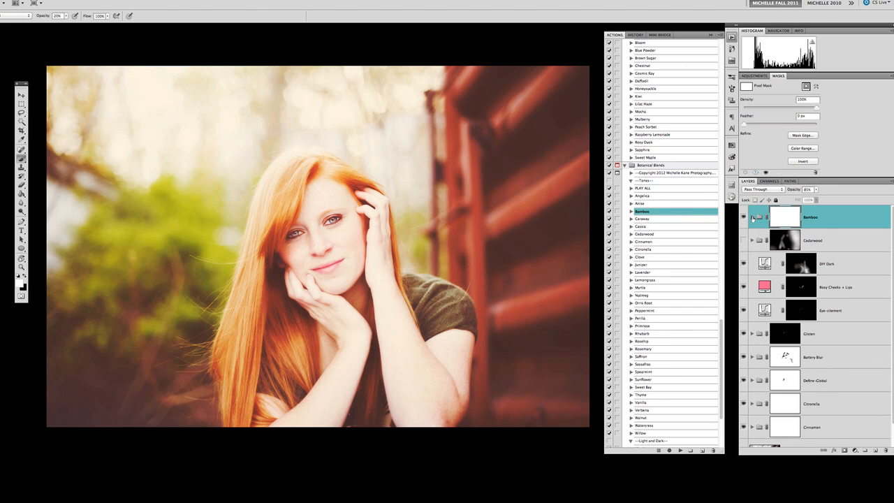
click(753, 218)
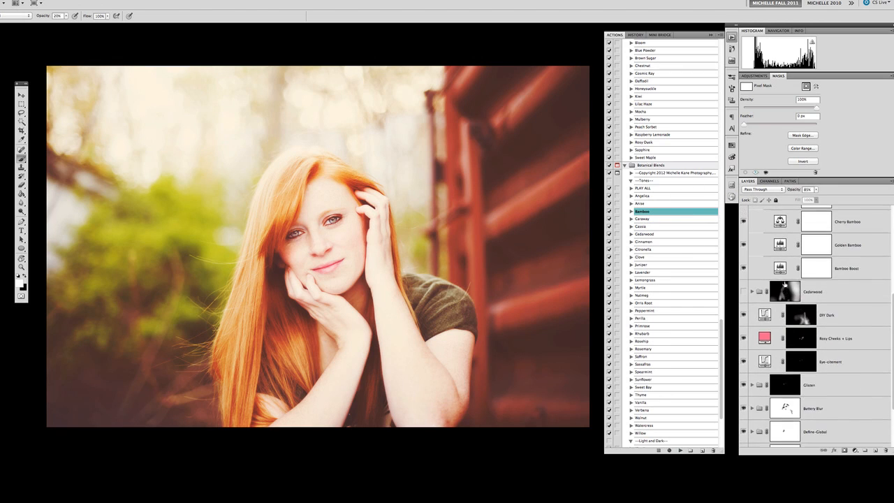
scroll(784, 284, up, 2)
scroll(784, 284, up, 1)
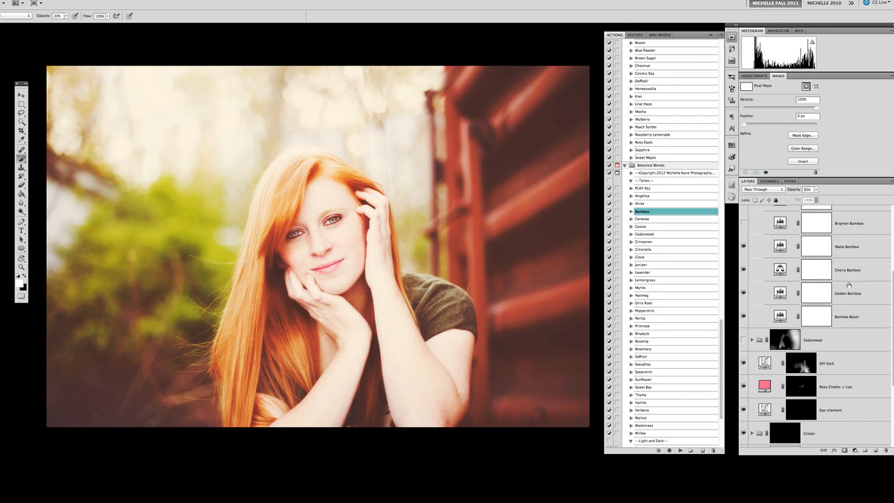
scroll(839, 260, up, 2)
scroll(838, 260, up, 2)
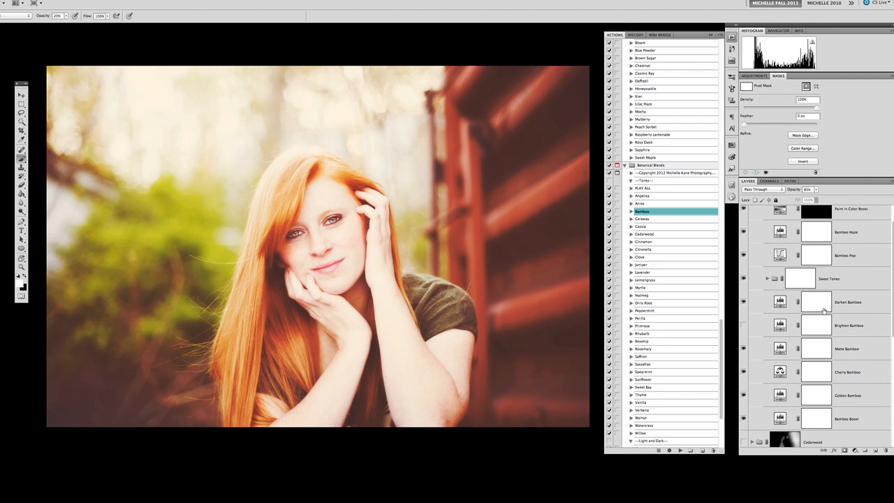
Step: Test the visibility of Sweet Tones and Golden Bamboo, and hide the Bamboo Boost layer inside the Bamboo group
click(744, 278)
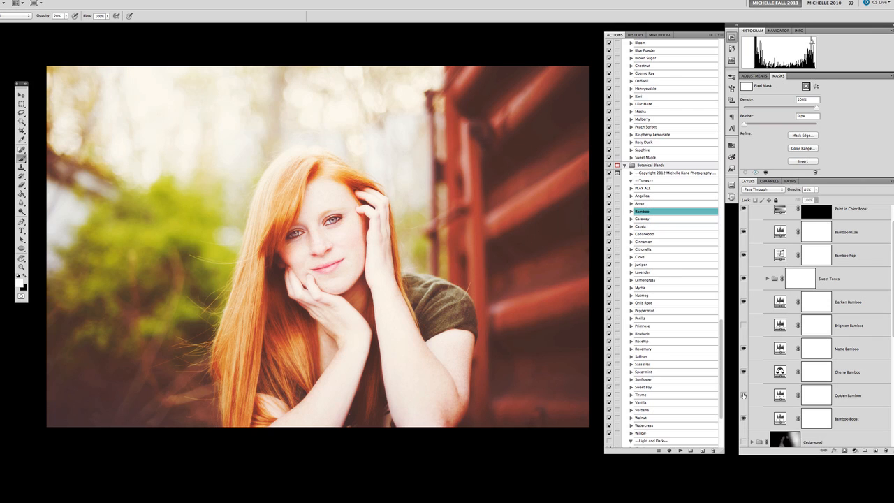
click(744, 397)
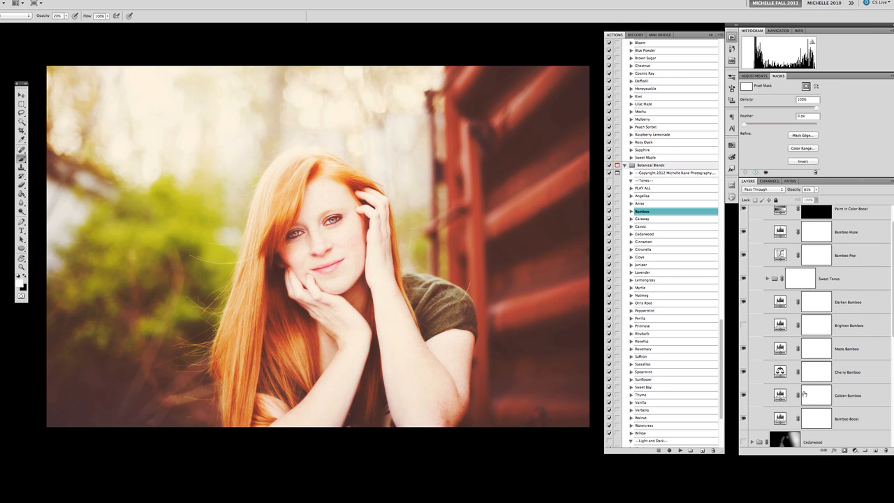
click(743, 418)
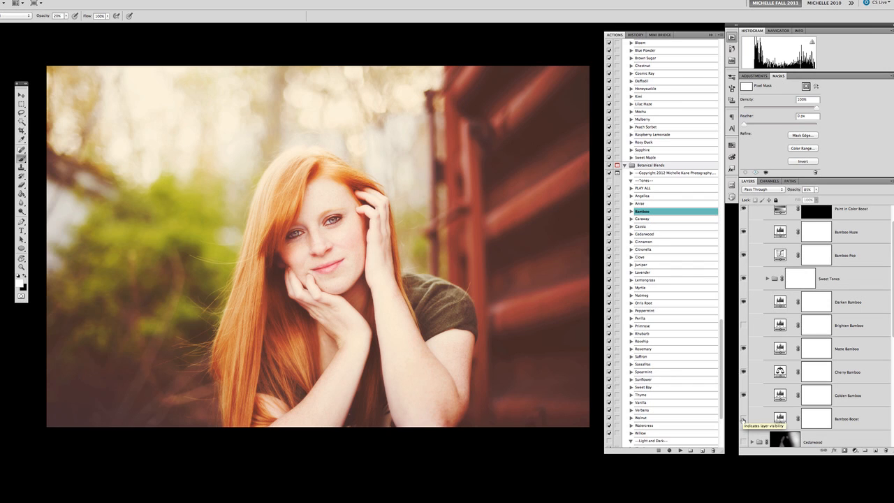
click(744, 418)
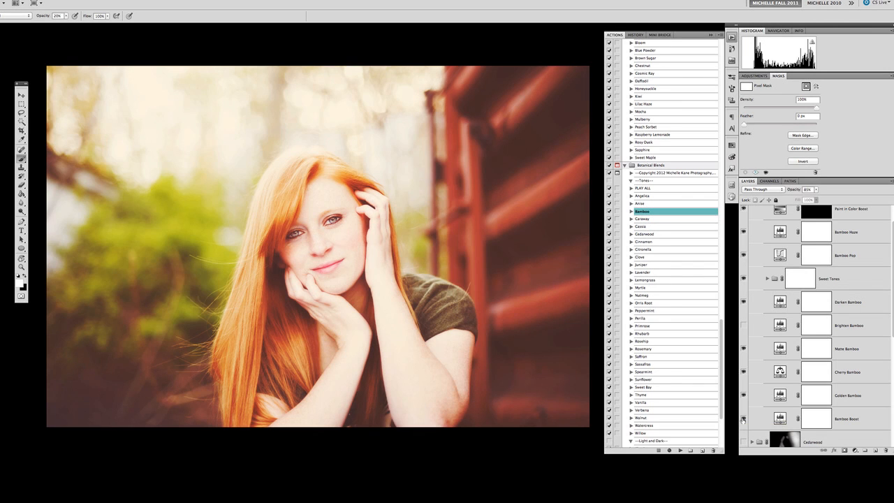
scroll(747, 314, up, 1)
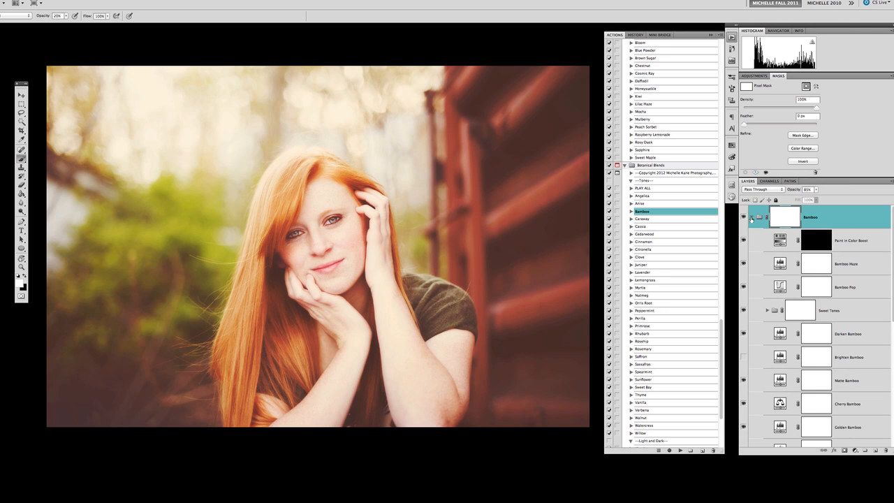
click(752, 218)
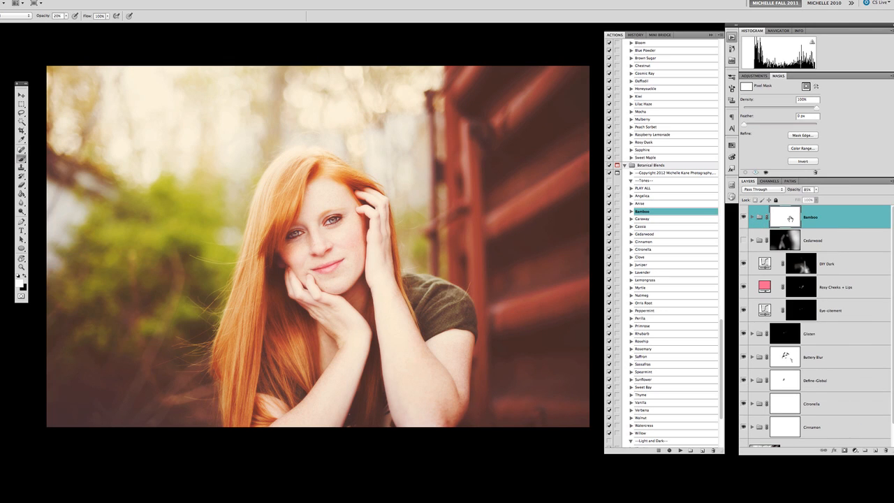
Step: Invert the Bamboo mask to black and paint the tone over the building, background and subject in white, raising brush opacity to 40%
key(ctrl+i)
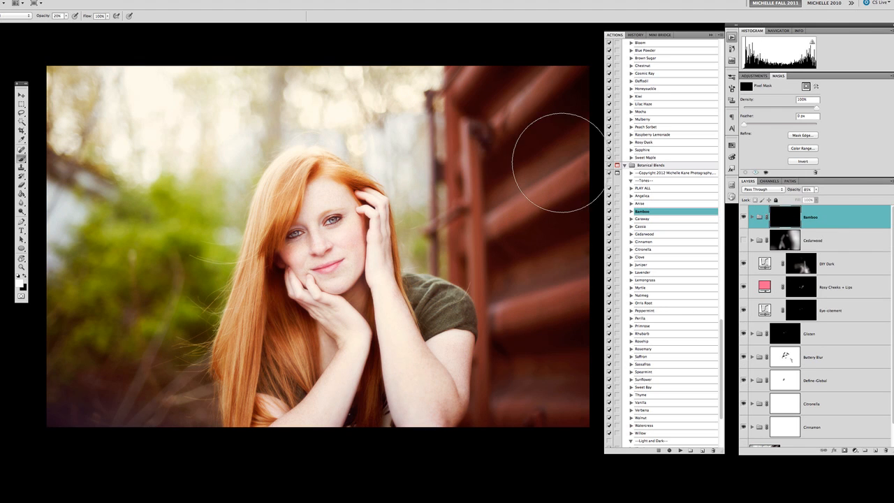
mouse_move(556, 161)
mouse_down()
mouse_move(510, 75)
mouse_move(450, 85)
mouse_move(568, 233)
mouse_move(481, 93)
mouse_move(576, 337)
mouse_move(523, 433)
mouse_up()
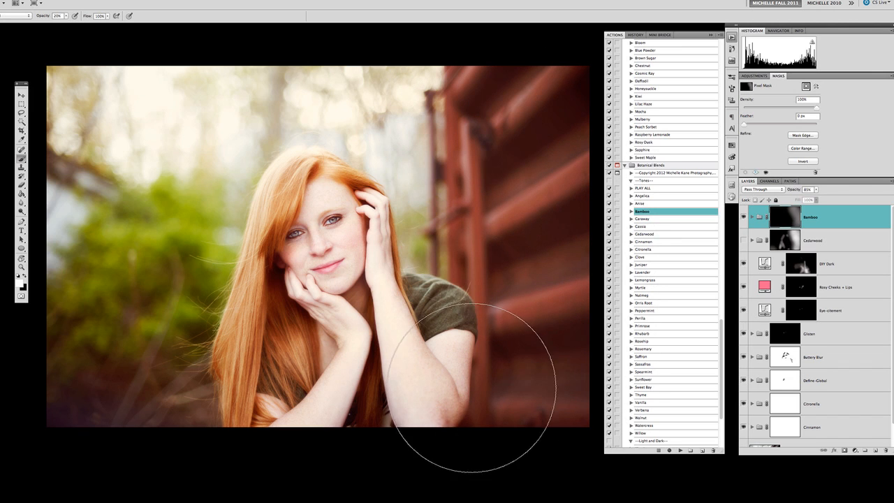
key(4)
drag(470, 137, 545, 428)
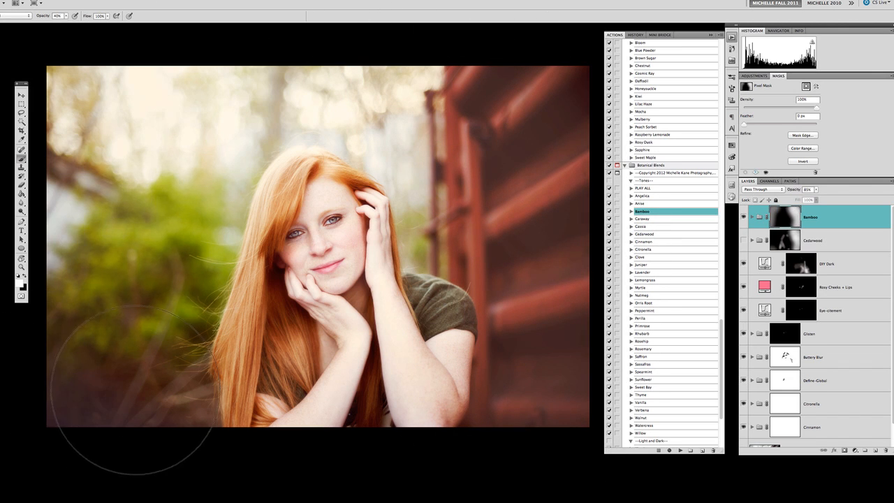
mouse_move(496, 137)
mouse_down()
mouse_move(541, 438)
mouse_move(520, 60)
mouse_move(482, 57)
mouse_up()
mouse_move(199, 60)
mouse_down()
mouse_move(56, 178)
mouse_move(140, 391)
mouse_up()
drag(114, 246, 511, 247)
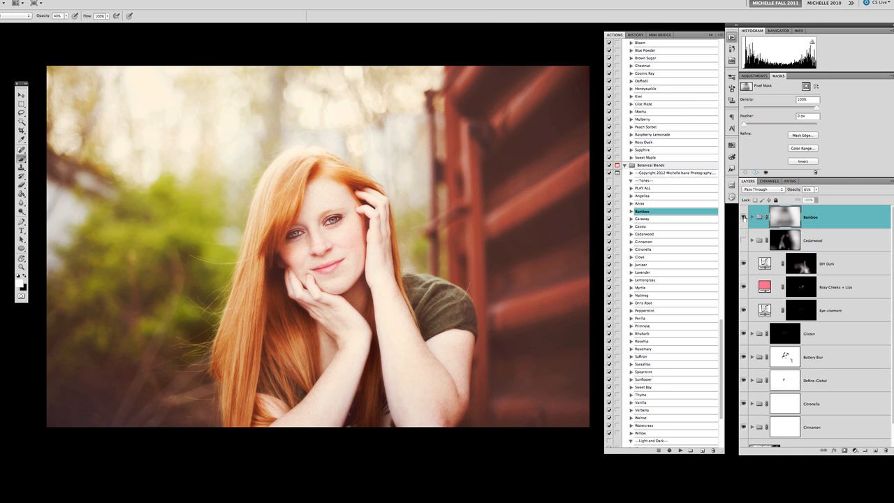
Step: Compare the photo with and without the Bamboo group several times, leaving the group visible
click(743, 217)
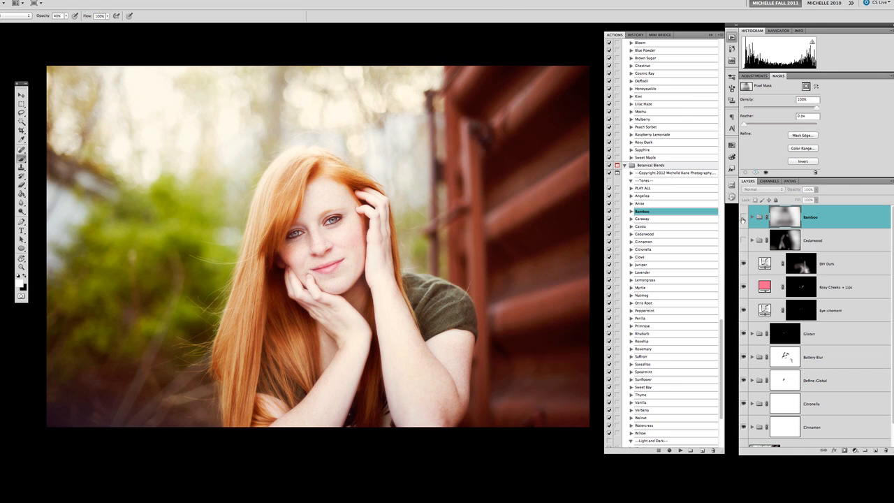
click(743, 218)
click(743, 218)
click(743, 217)
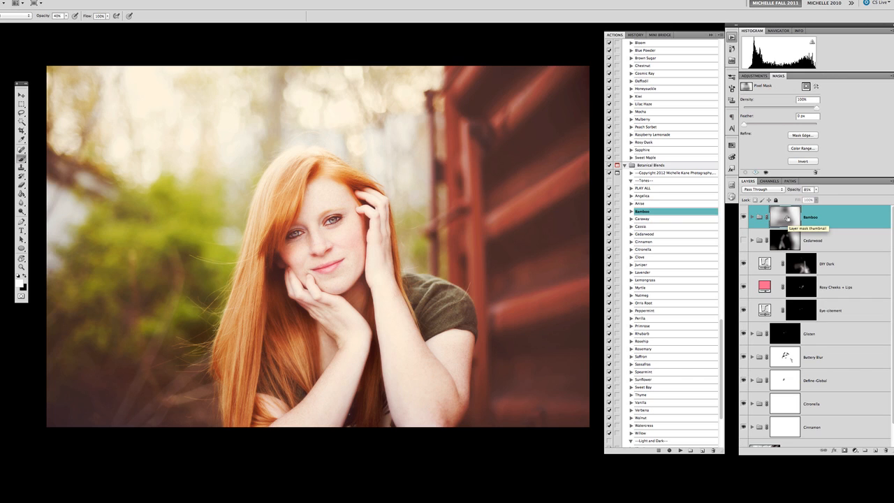
Step: Reset the Bamboo mask to black, paint the tone in white over the woman only, and hide the Bamboo group
key(ctrl+i)
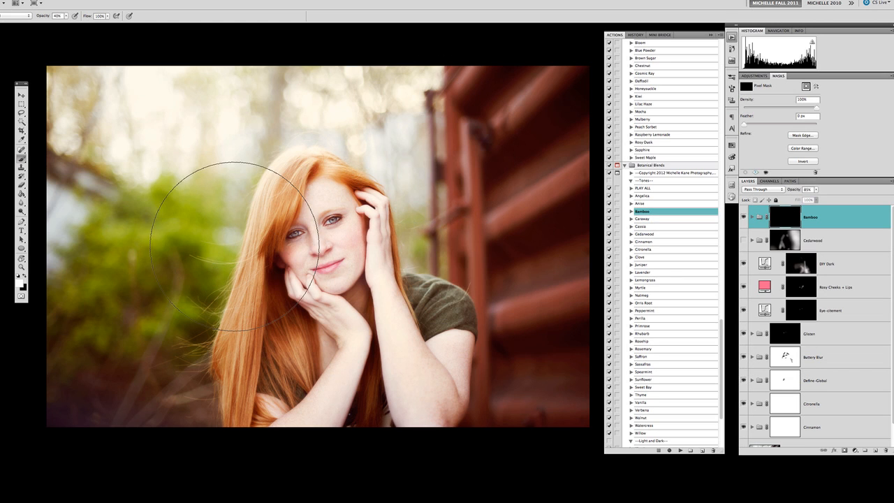
drag(362, 236, 433, 262)
drag(308, 227, 393, 267)
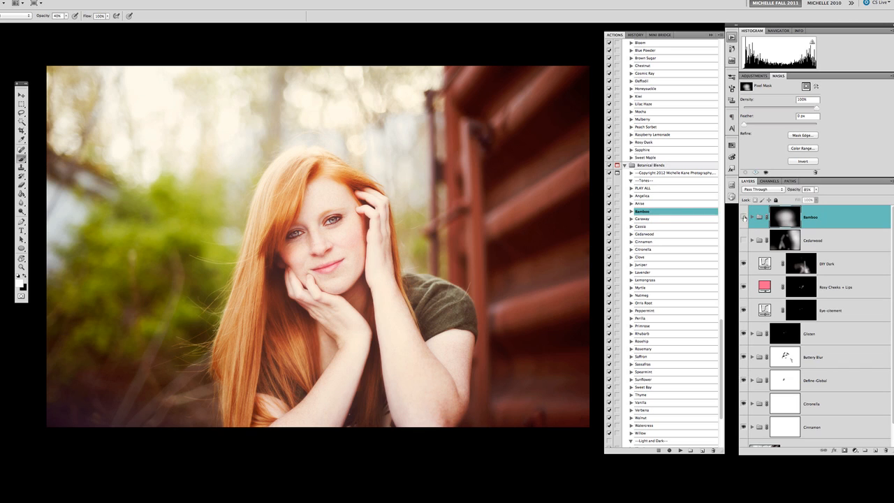
click(743, 218)
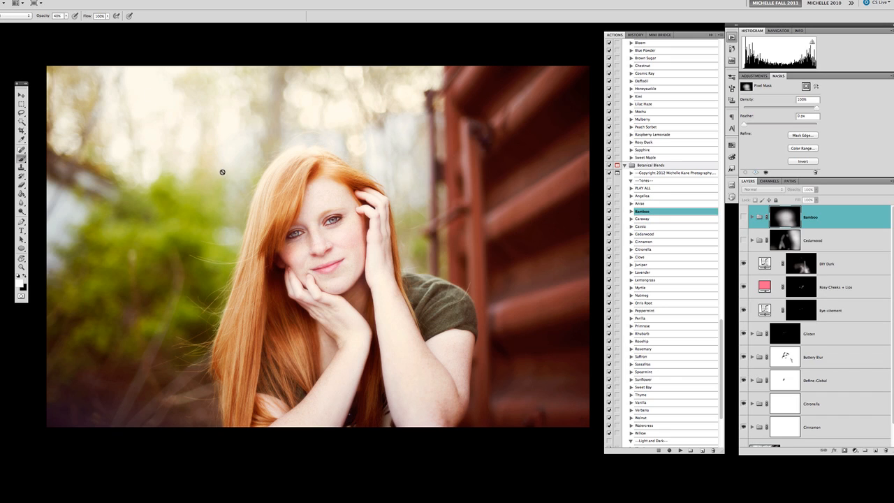
Step: Play the Sunflower tone action from the Botanical Blends set and invert its group mask to black
click(648, 380)
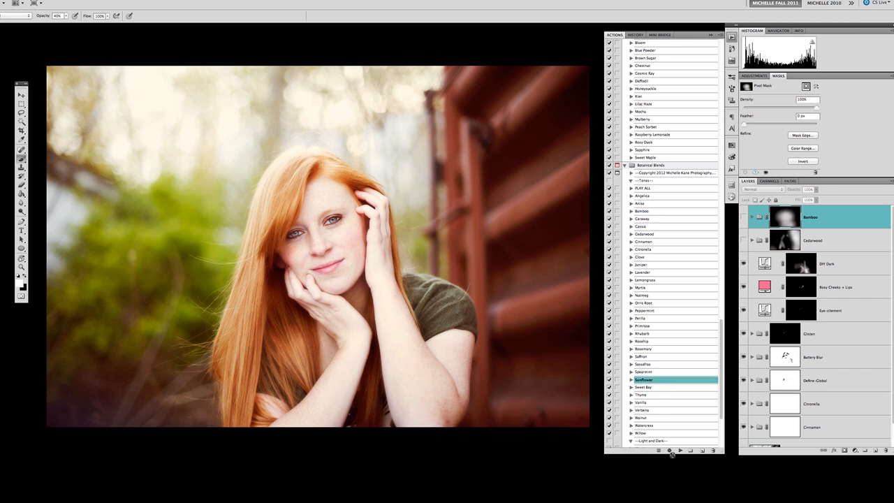
click(680, 450)
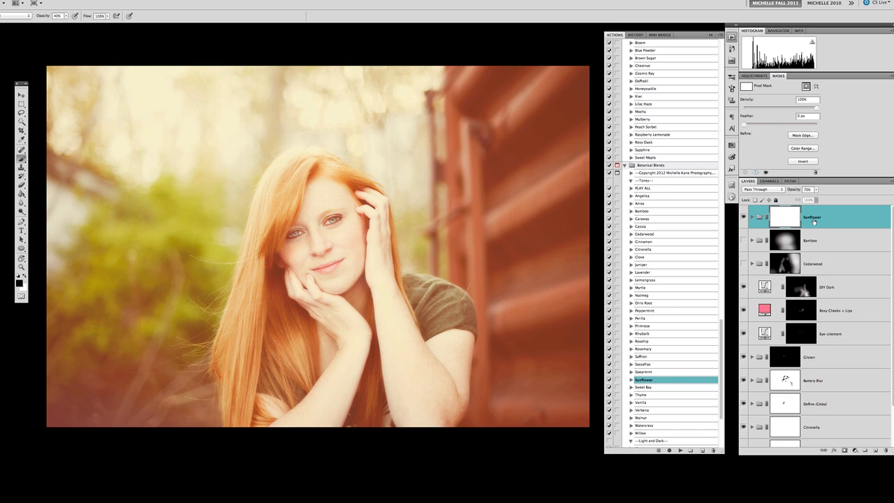
key(v)
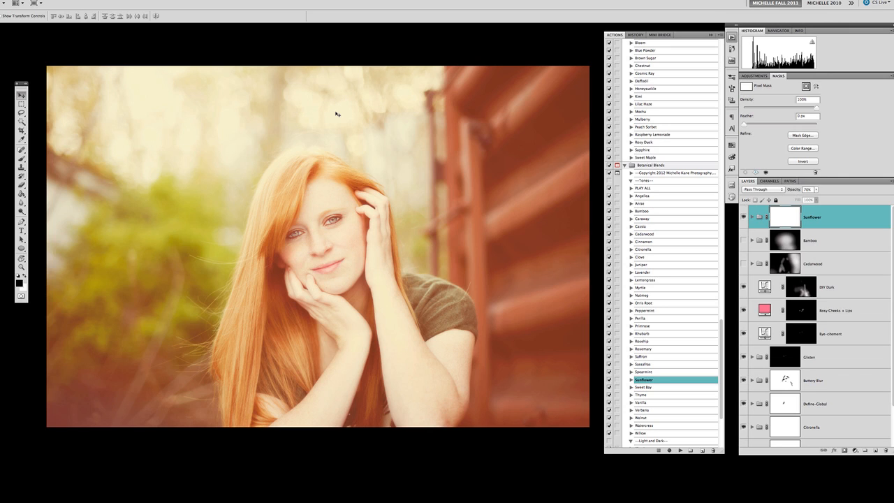
click(804, 162)
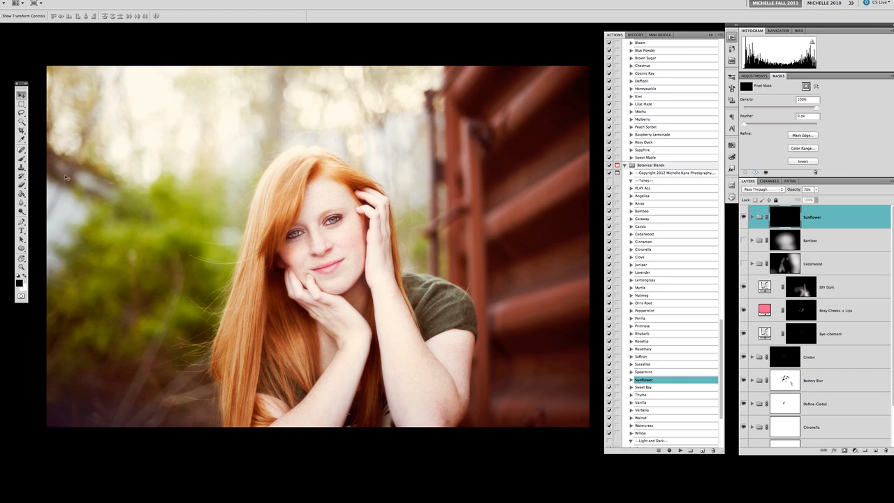
Step: Paint the Sunflower tone over the bright sky and green foliage on the mask with a large white brush at 40% opacity
key(b)
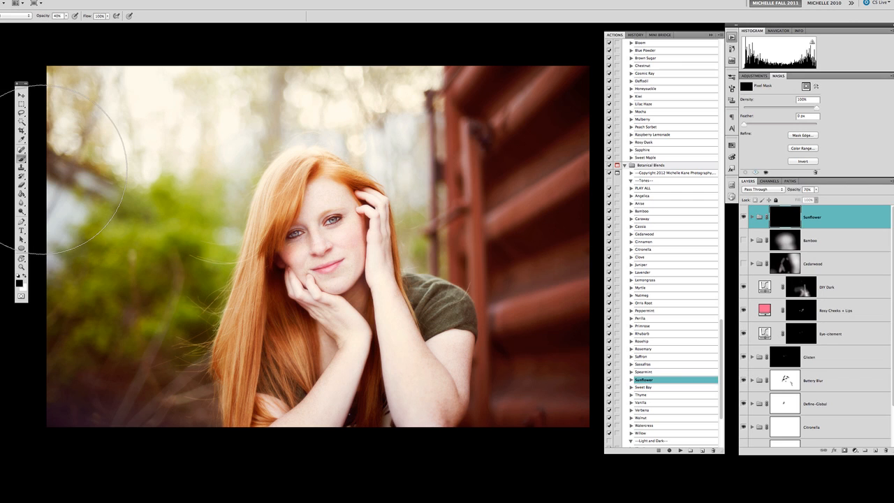
key(x)
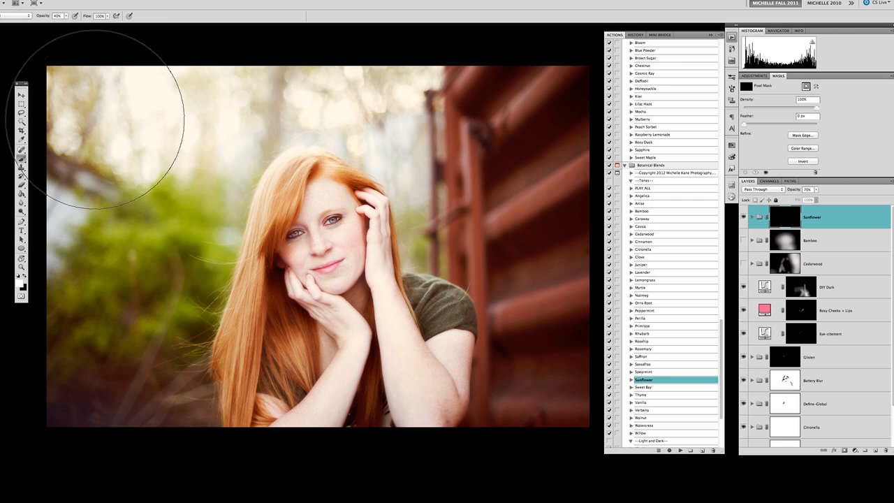
mouse_move(110, 120)
mouse_down()
mouse_move(151, 122)
mouse_move(110, 138)
mouse_move(271, 58)
mouse_move(228, 62)
mouse_move(356, 57)
mouse_move(180, 121)
mouse_move(220, 119)
mouse_up()
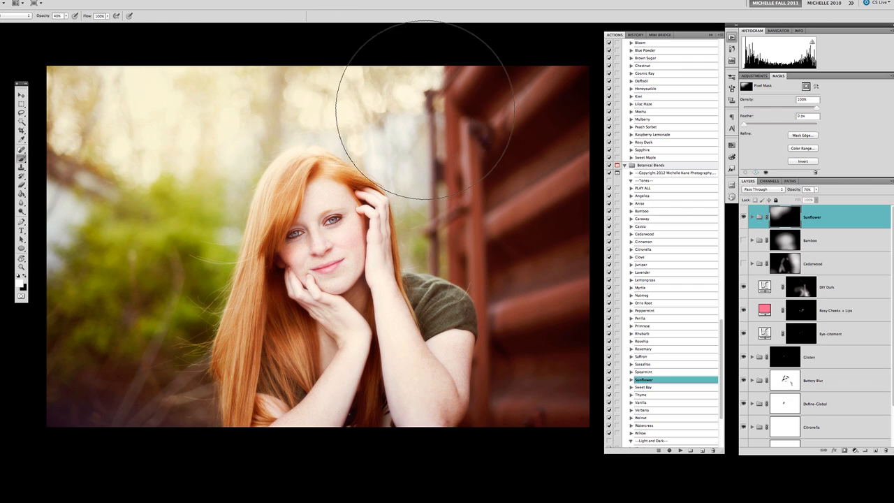
drag(197, 263, 164, 250)
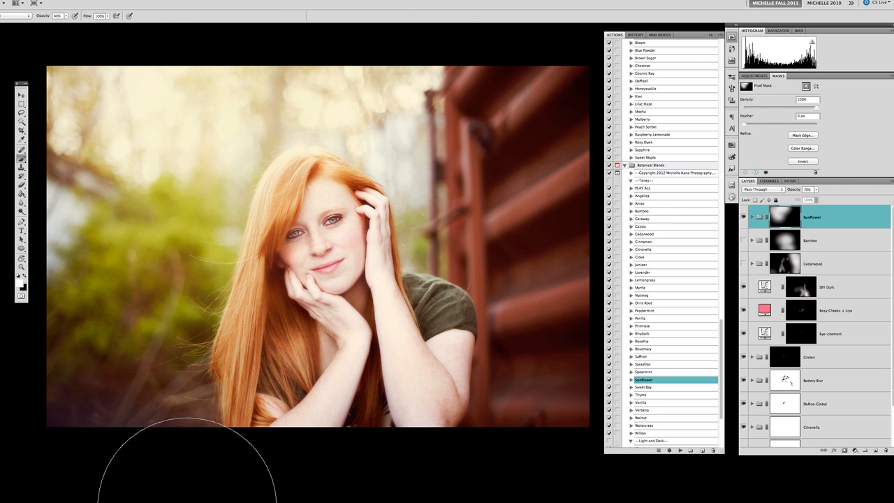
Step: Remove the Sunflower tone from the woman's face and hair with a smaller black brush, and make the Cedarwood group visible
key(bracketleft)
key(bracketleft)
key(bracketleft)
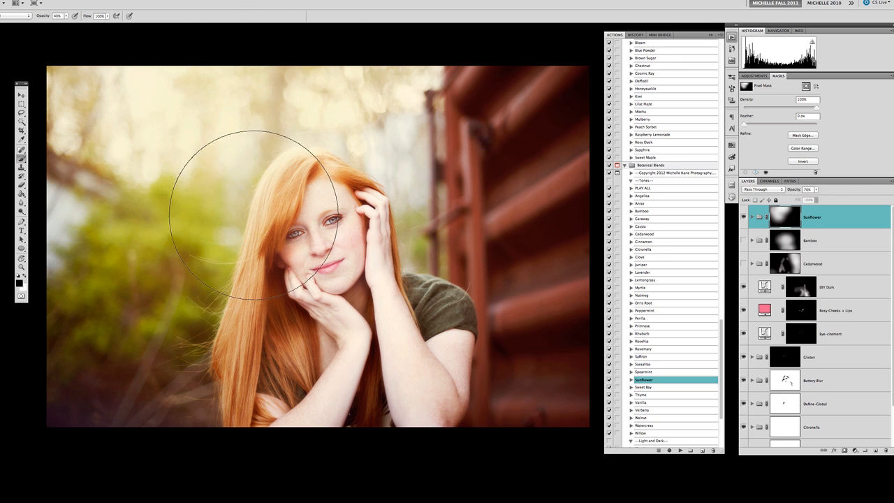
key(bracketleft)
key(bracketleft)
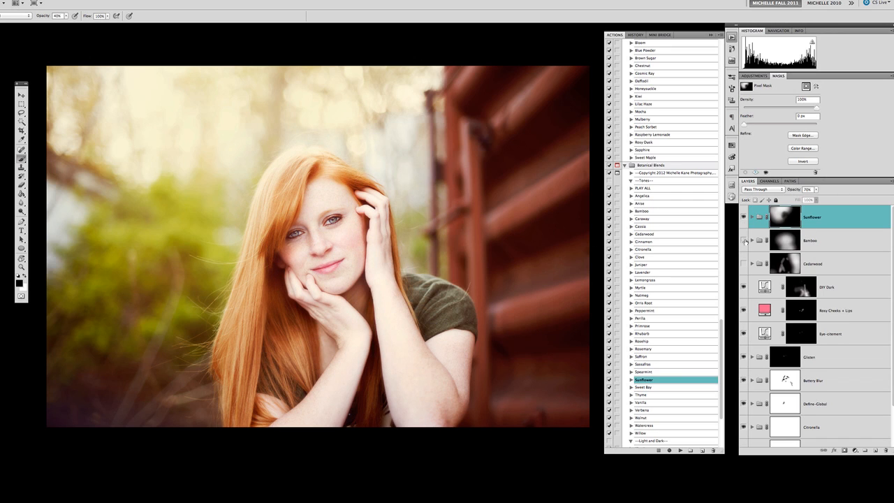
click(744, 264)
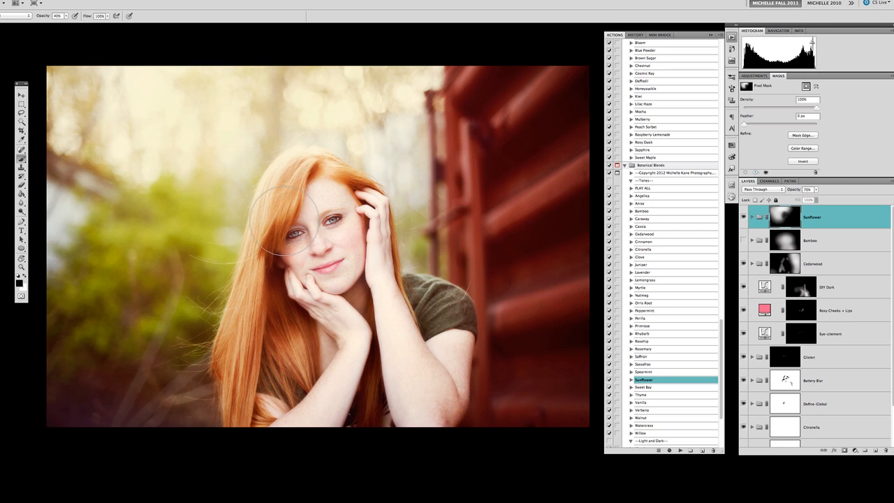
Step: Compare the finished edit with the original by showing only the Background layer, and restore the other layers' visibility
key(v)
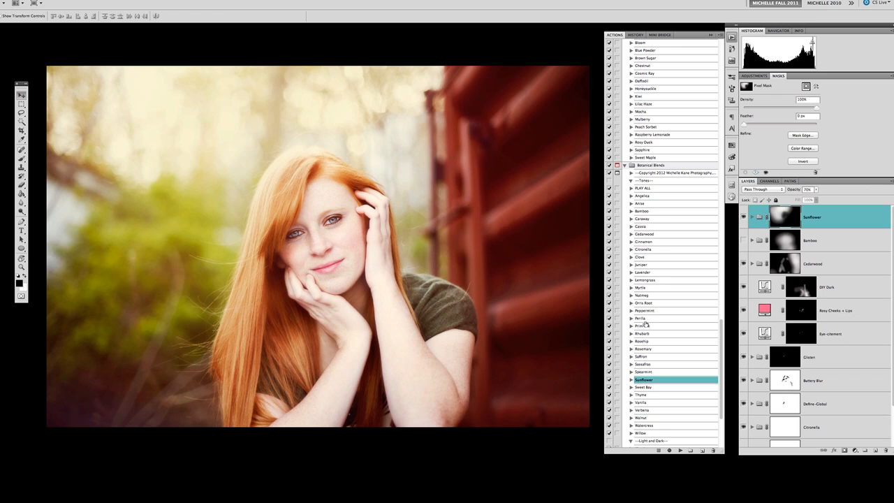
scroll(645, 325, down, 1)
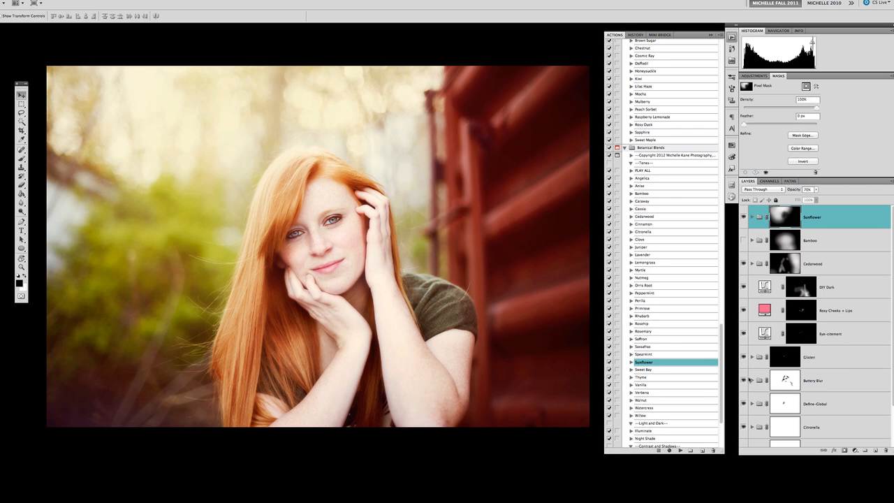
scroll(767, 371, down, 2)
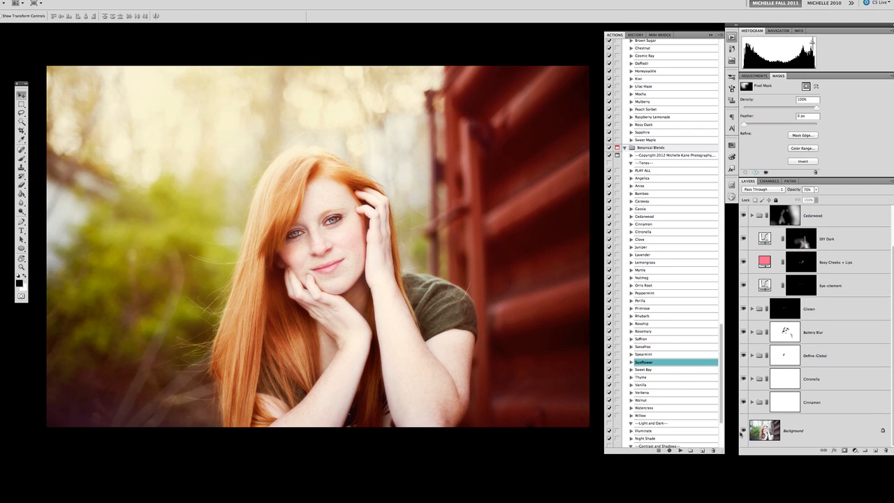
alt+click(743, 432)
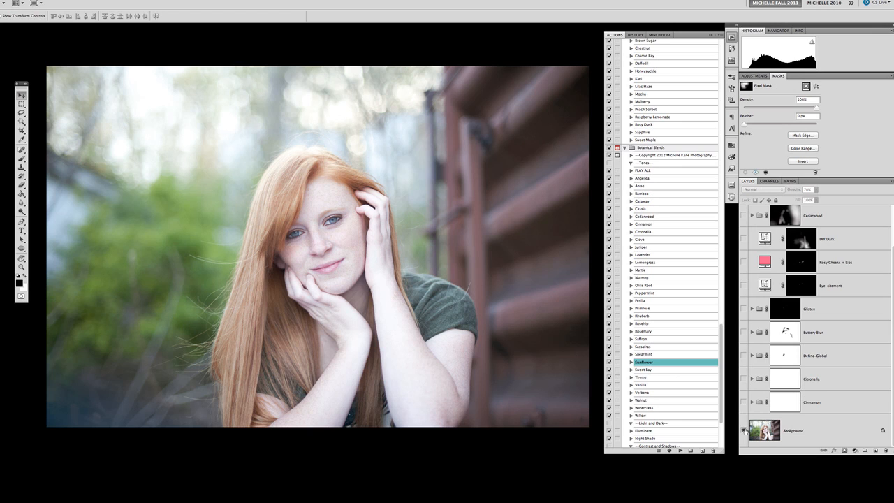
alt+click(743, 431)
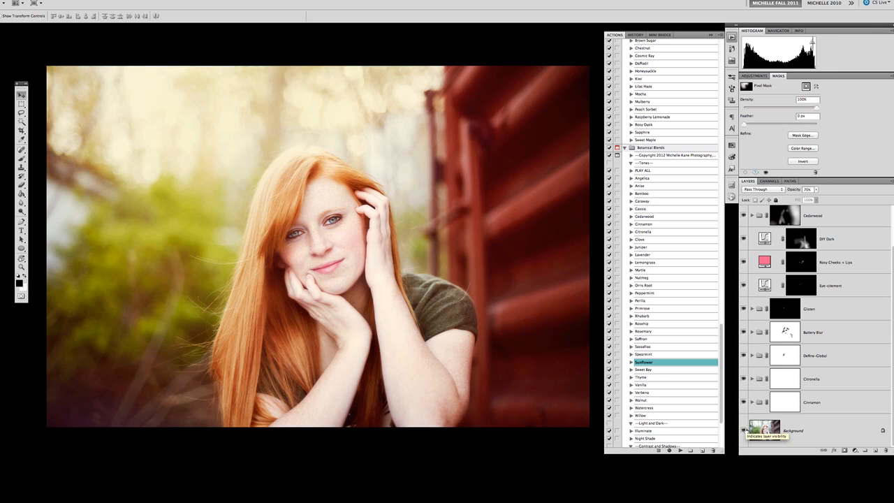